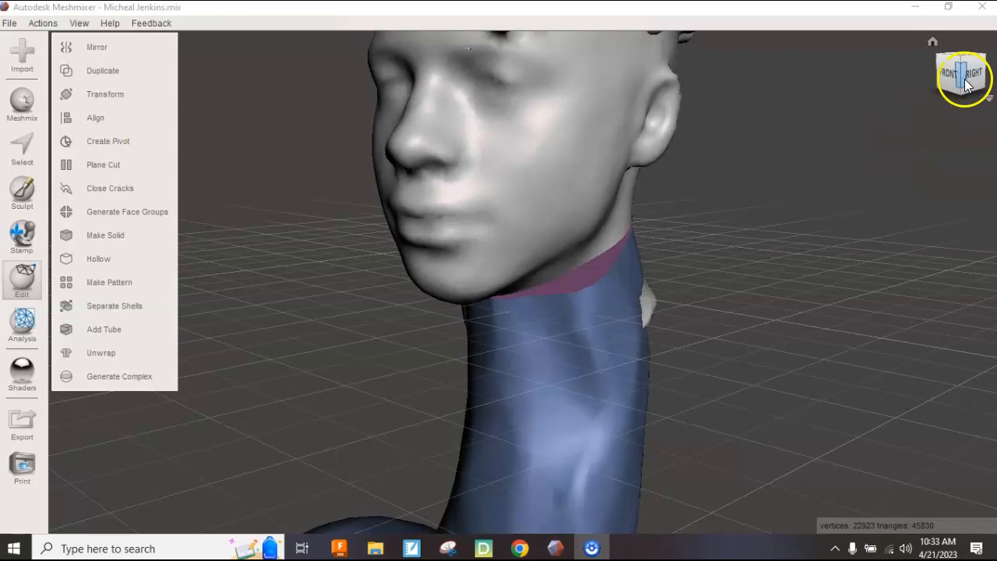
# Start sculpting on the neck, with the seam at the back of the head in view.
pyautogui.moveTo(990, 73); pyautogui.dragTo(633, 99)
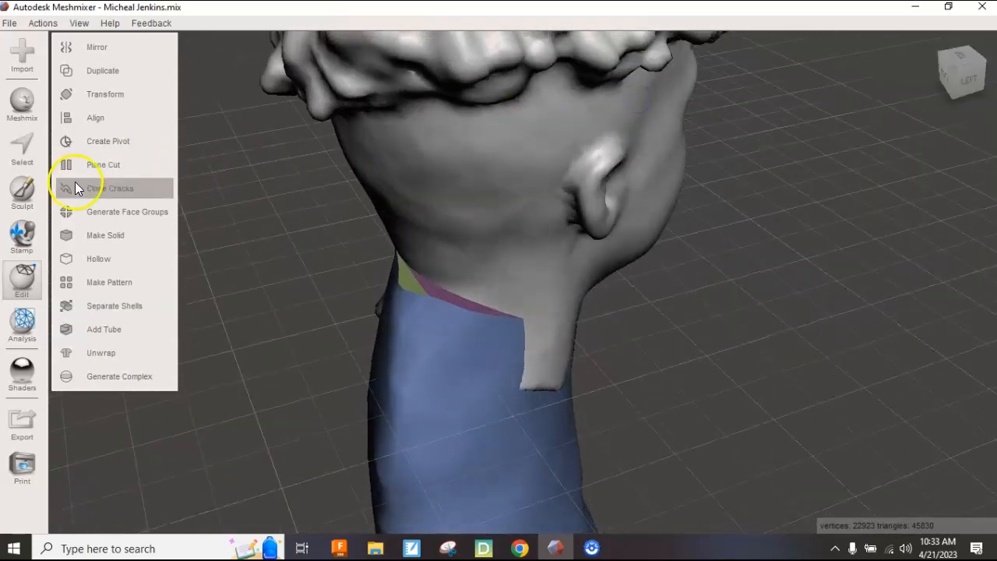
pyautogui.click(21, 202)
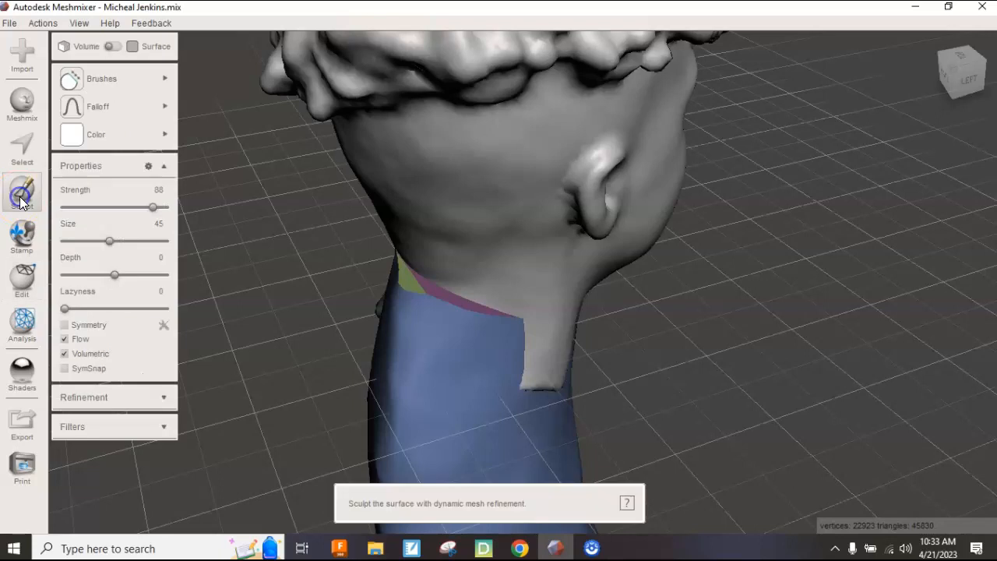
# Try pulling the neck surface outward below the head flap with the Drag brush, and undo the stroke.
pyautogui.click(152, 81)
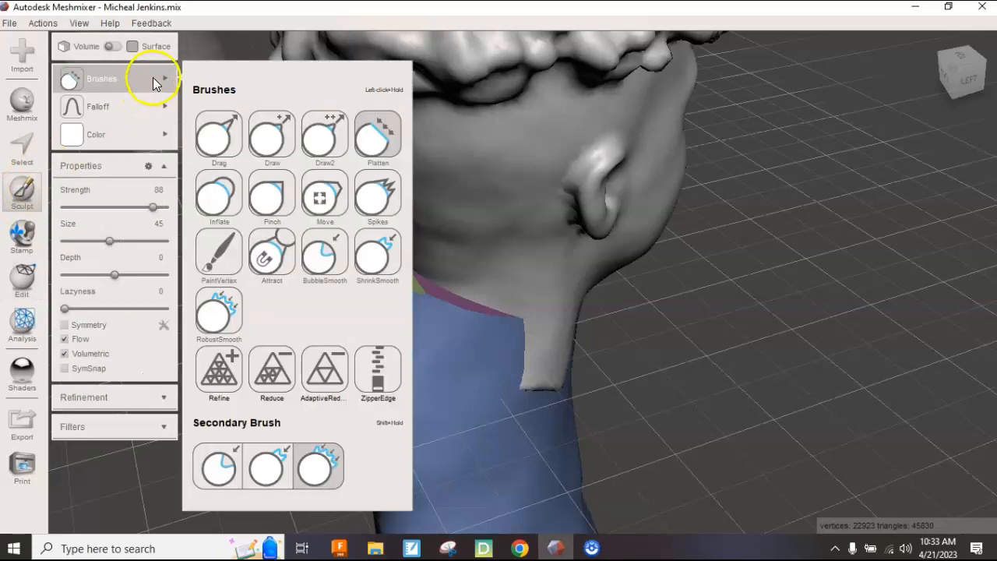
pyautogui.click(213, 142)
pyautogui.moveTo(530, 410)
pyautogui.mouseDown()
pyautogui.moveTo(603, 398)
pyautogui.moveTo(680, 406)
pyautogui.mouseUp()
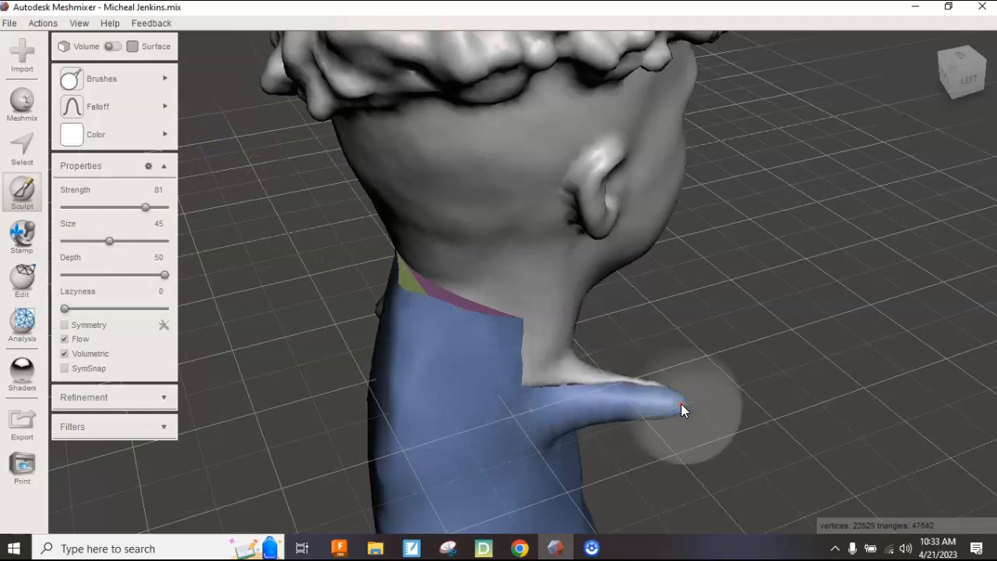
pyautogui.hotkey('ctrl', 'z')
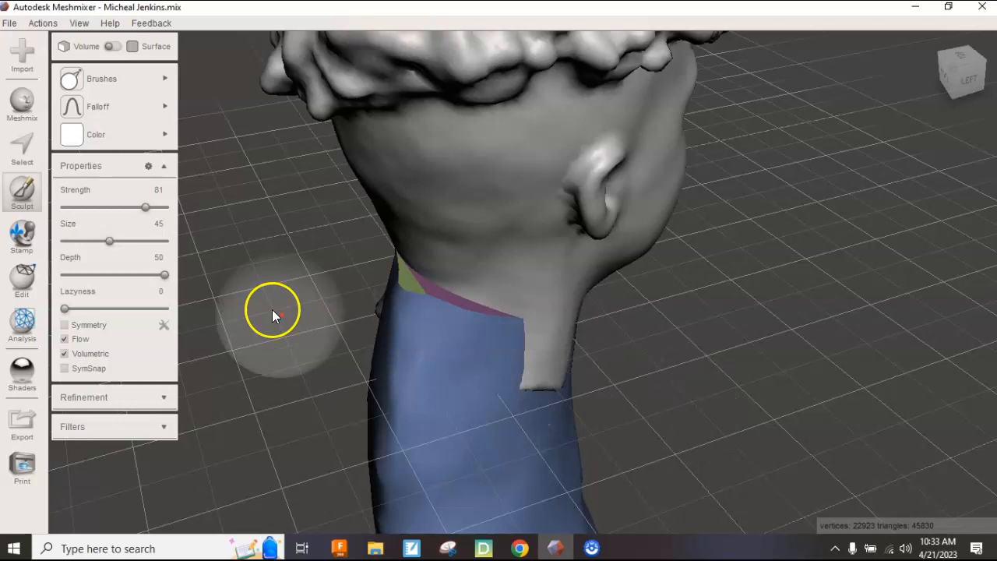
# Smooth the head-to-neck seam at the nape using the Flatten brush with strength 59 and size 31.
pyautogui.click(123, 79)
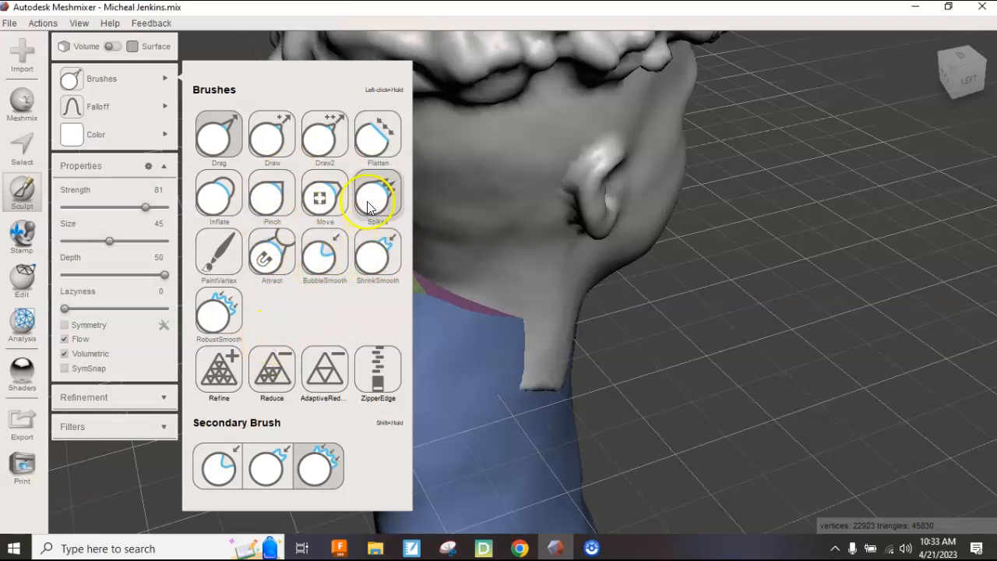
pyautogui.click(369, 146)
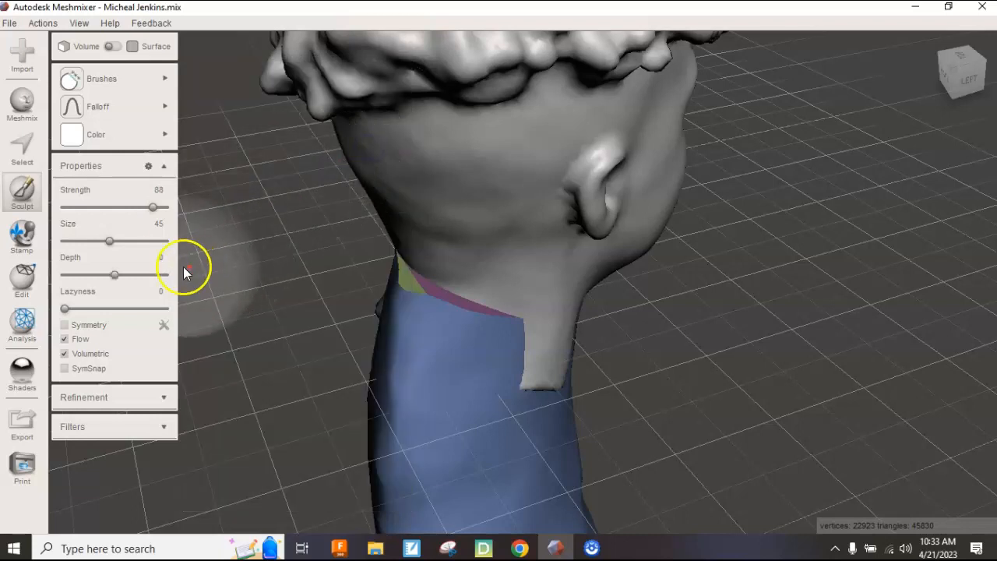
pyautogui.moveTo(111, 246)
pyautogui.mouseDown()
pyautogui.moveTo(144, 241)
pyautogui.moveTo(87, 244)
pyautogui.mouseUp()
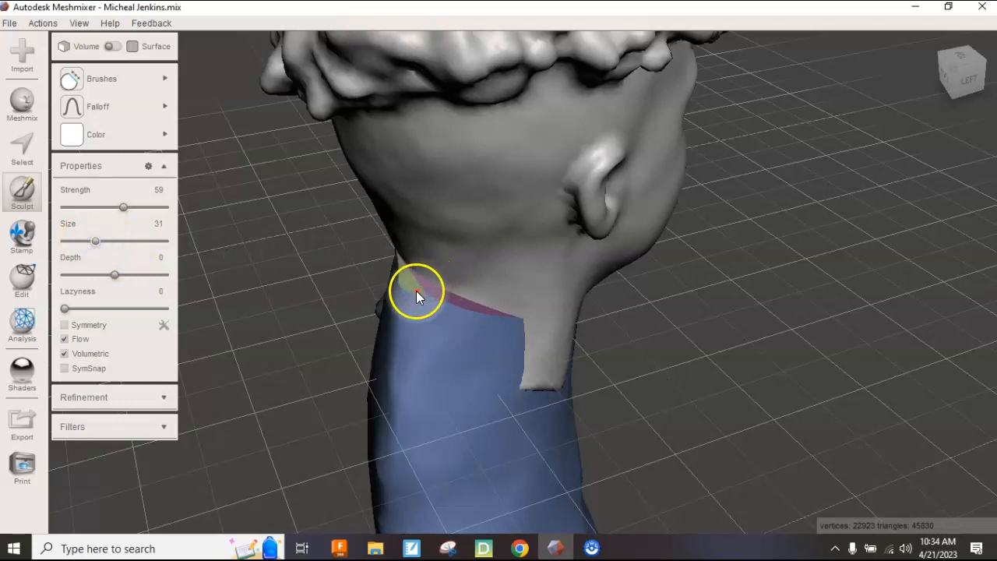
pyautogui.moveTo(416, 292); pyautogui.dragTo(435, 301)
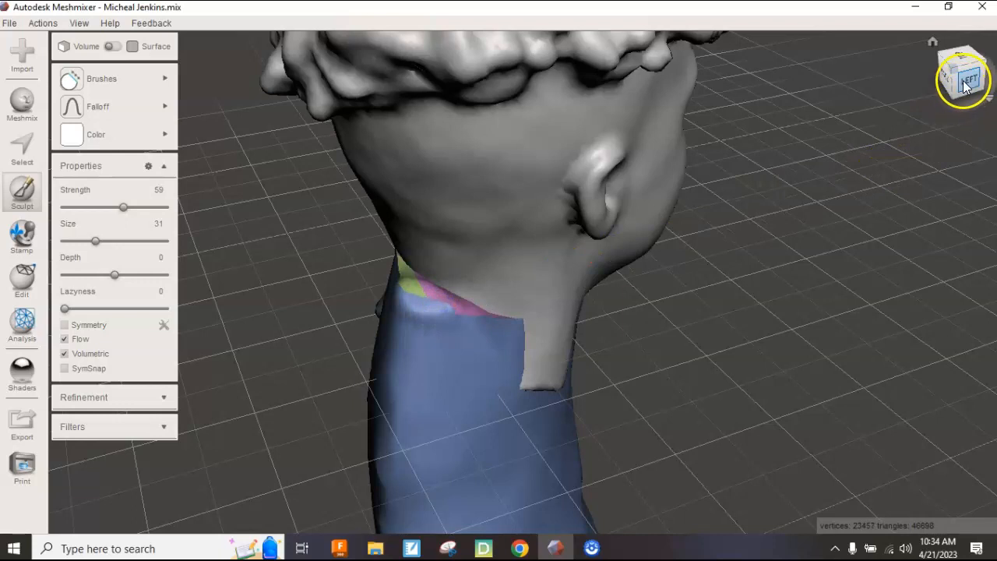
pyautogui.click(966, 82)
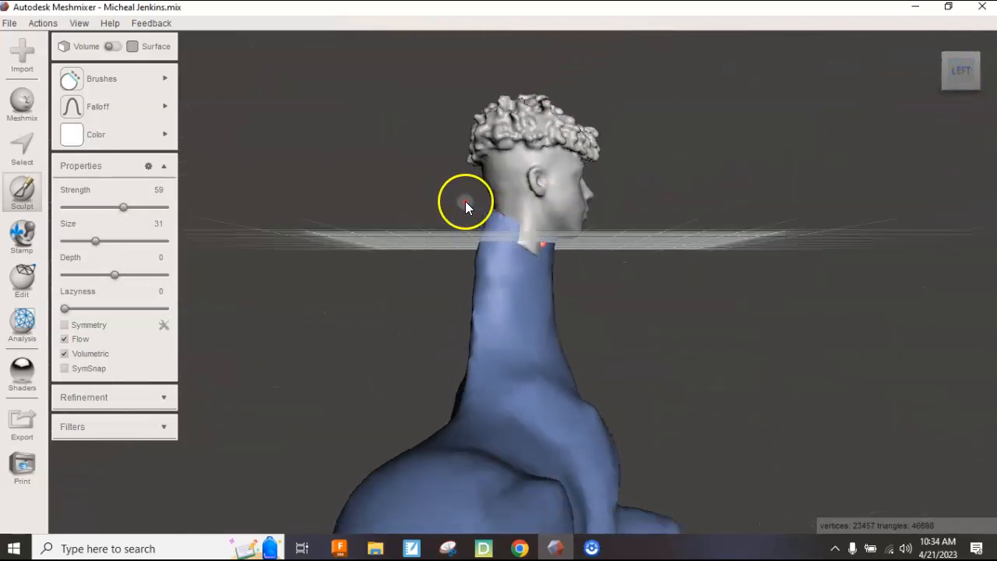
pyautogui.scroll(5, 468, 199)
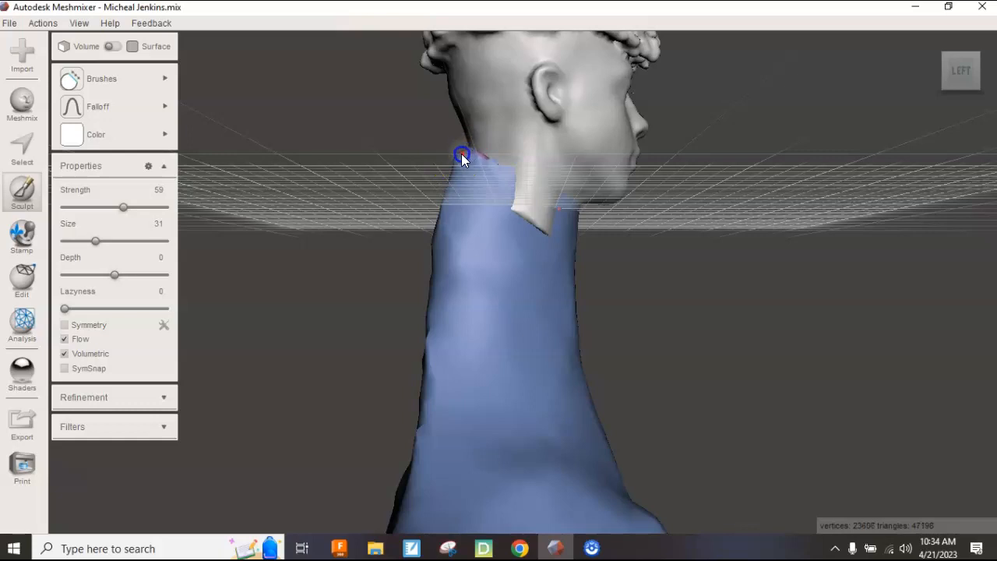
pyautogui.moveTo(464, 158); pyautogui.dragTo(461, 157)
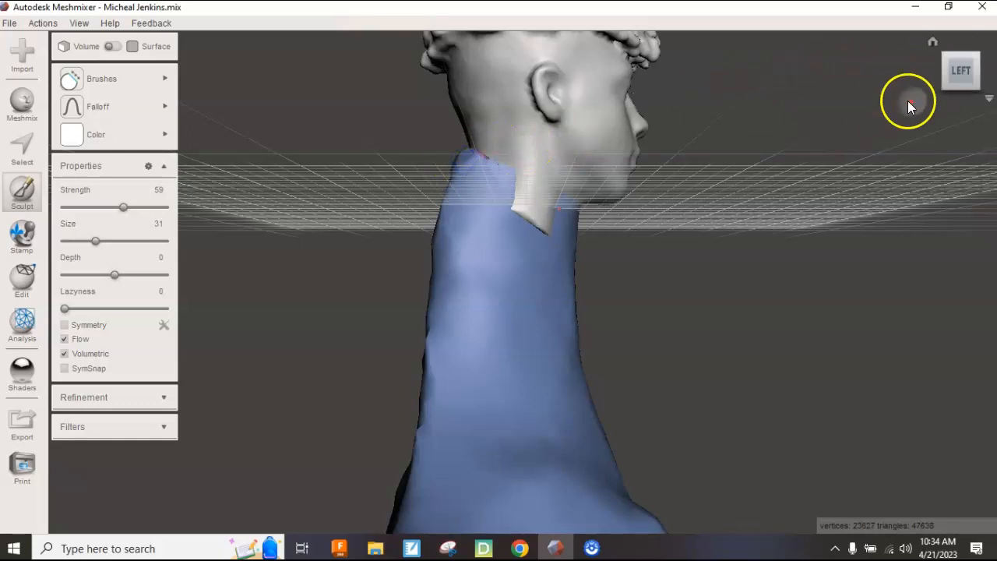
# Flatten the seam from the nape down to the head flap on the left side, using strength 65 and size 46.
pyautogui.moveTo(946, 86); pyautogui.dragTo(991, 109)
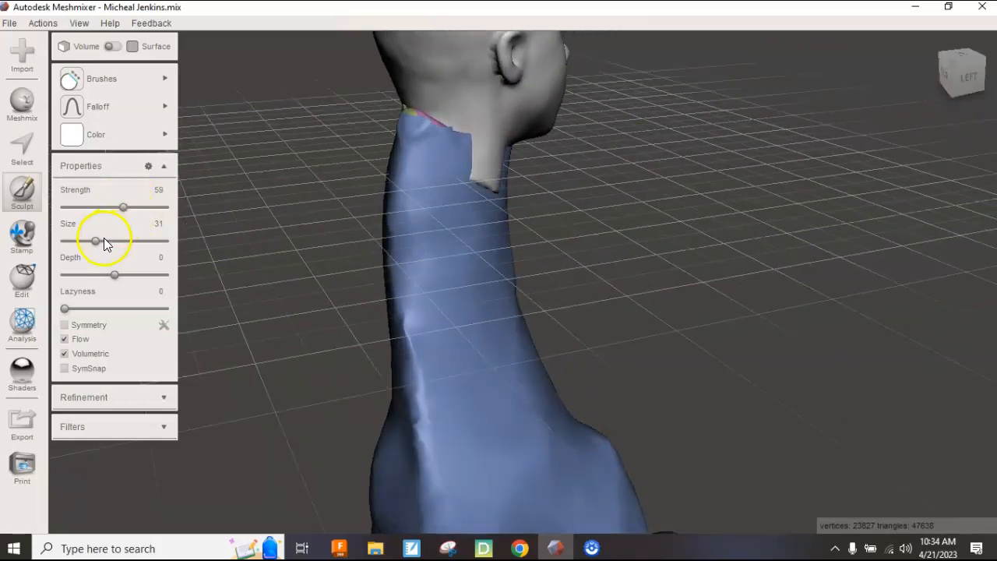
pyautogui.moveTo(128, 211); pyautogui.dragTo(130, 208)
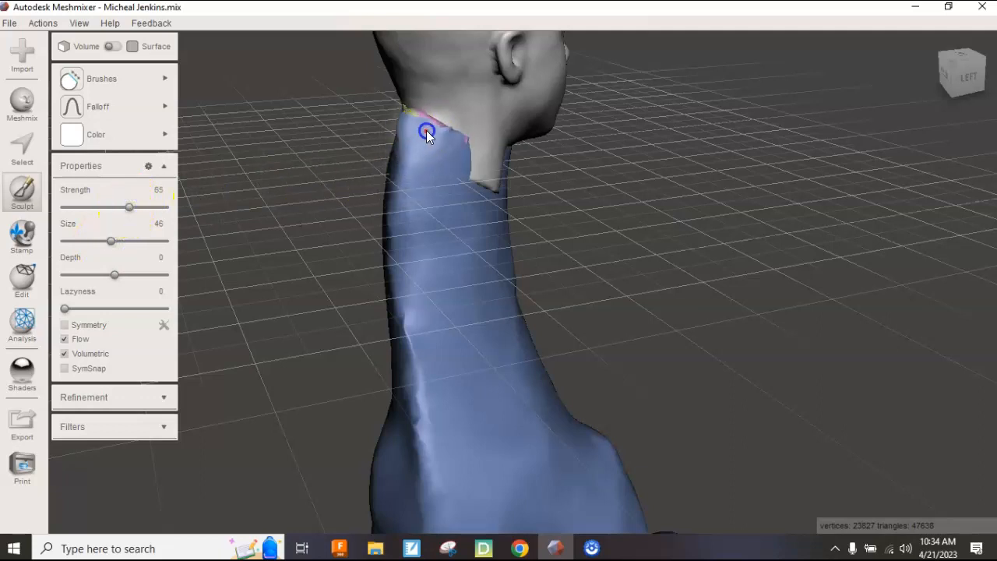
pyautogui.moveTo(439, 133)
pyautogui.mouseDown()
pyautogui.moveTo(512, 149)
pyautogui.moveTo(436, 129)
pyautogui.moveTo(474, 145)
pyautogui.moveTo(470, 176)
pyautogui.moveTo(498, 194)
pyautogui.moveTo(470, 183)
pyautogui.moveTo(488, 183)
pyautogui.mouseUp()
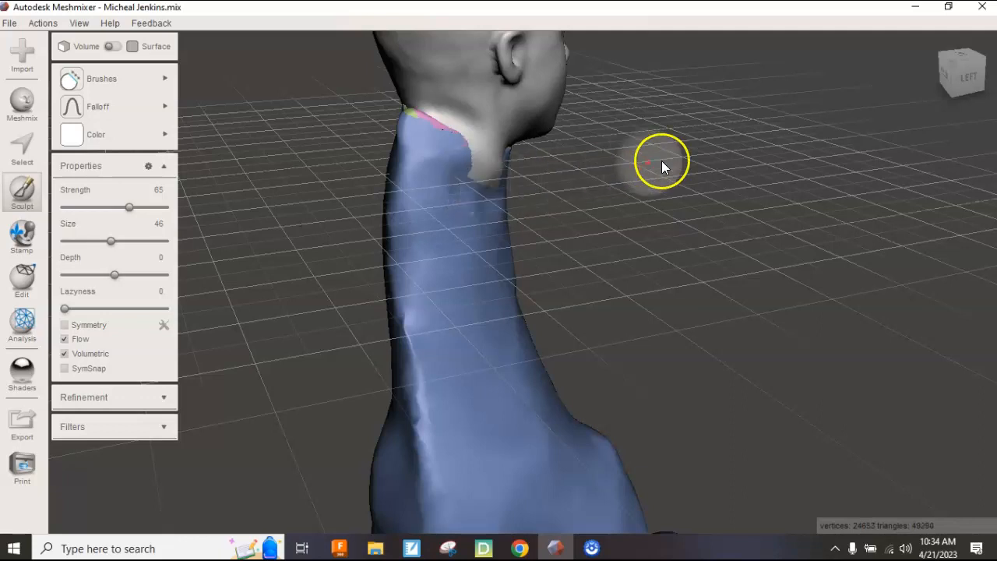
# Undo the last flatten strokes on the flap beside the jaw and flatten it again with strength 38 and size 40.
pyautogui.click(953, 76)
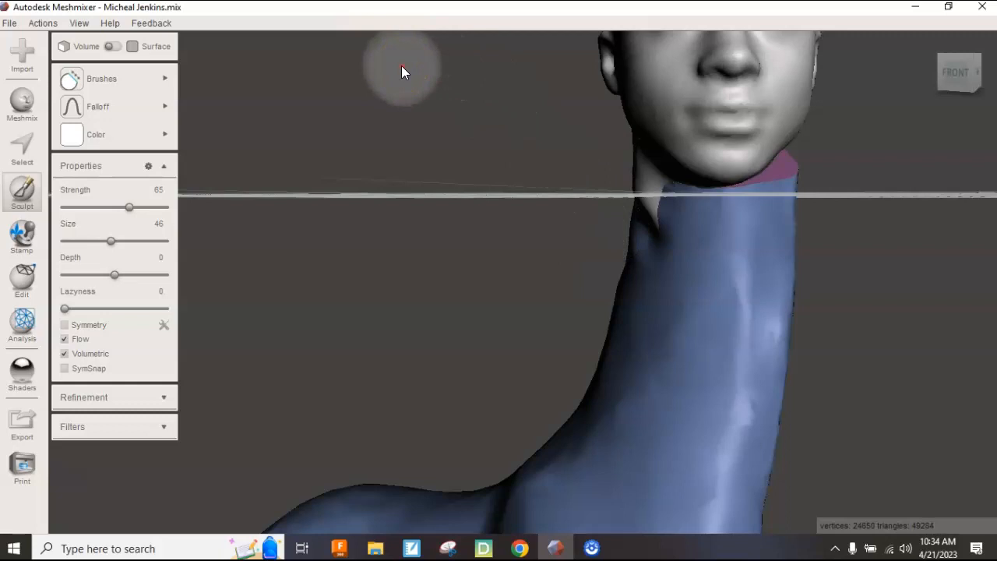
pyautogui.hotkey('ctrl', 'z')
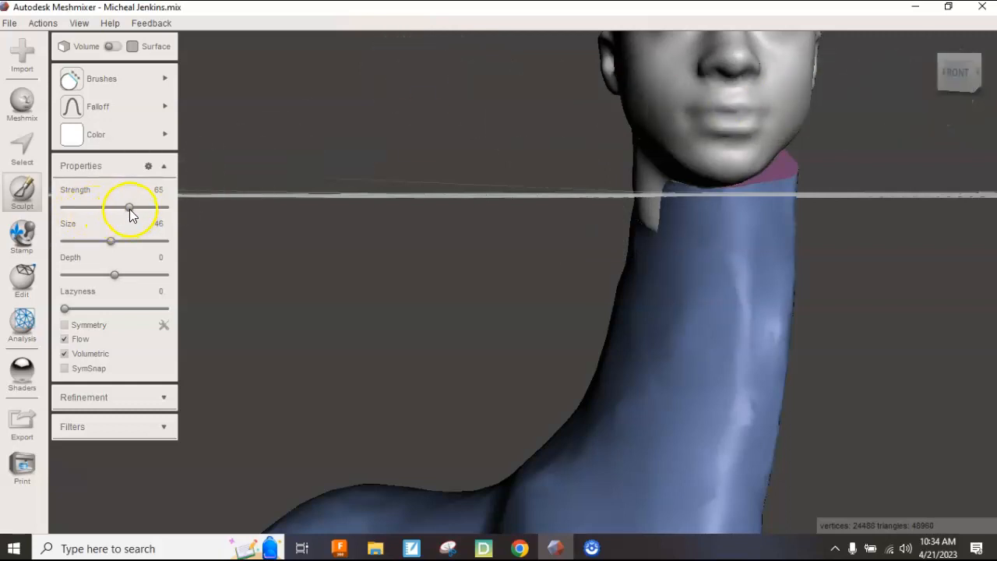
pyautogui.moveTo(111, 241); pyautogui.dragTo(104, 241)
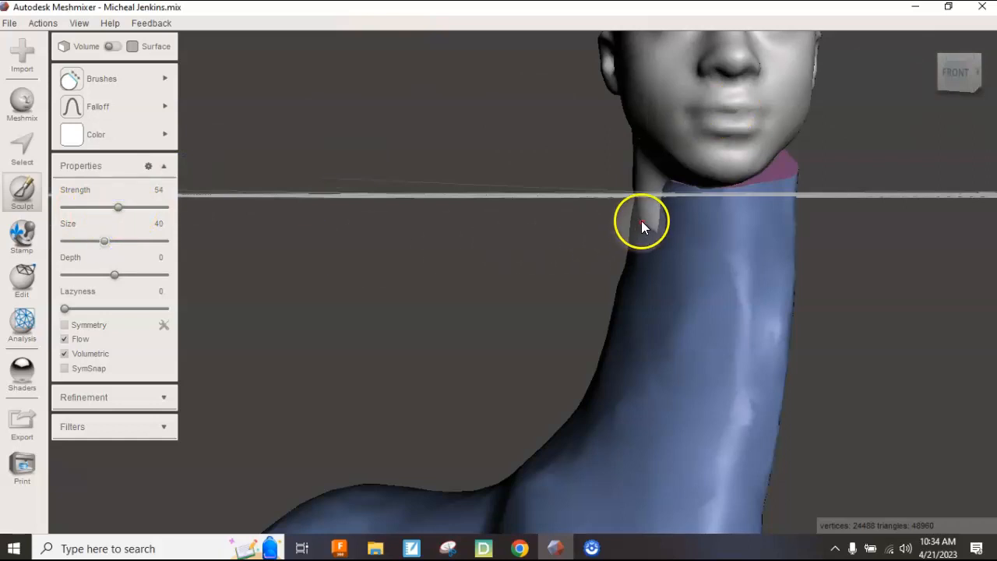
pyautogui.moveTo(653, 222)
pyautogui.mouseDown()
pyautogui.moveTo(674, 212)
pyautogui.moveTo(666, 187)
pyautogui.mouseUp()
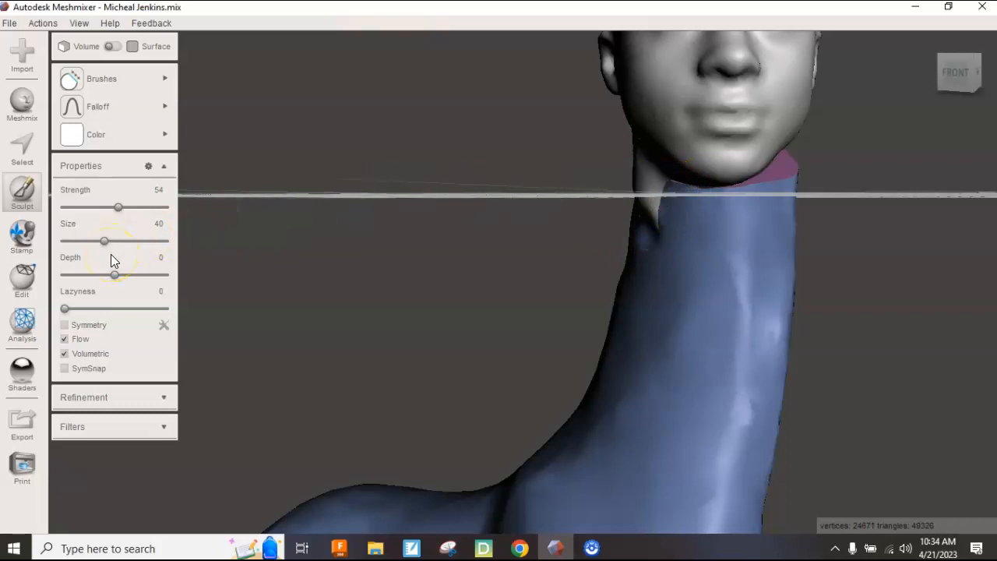
pyautogui.hotkey('ctrl', 'z')
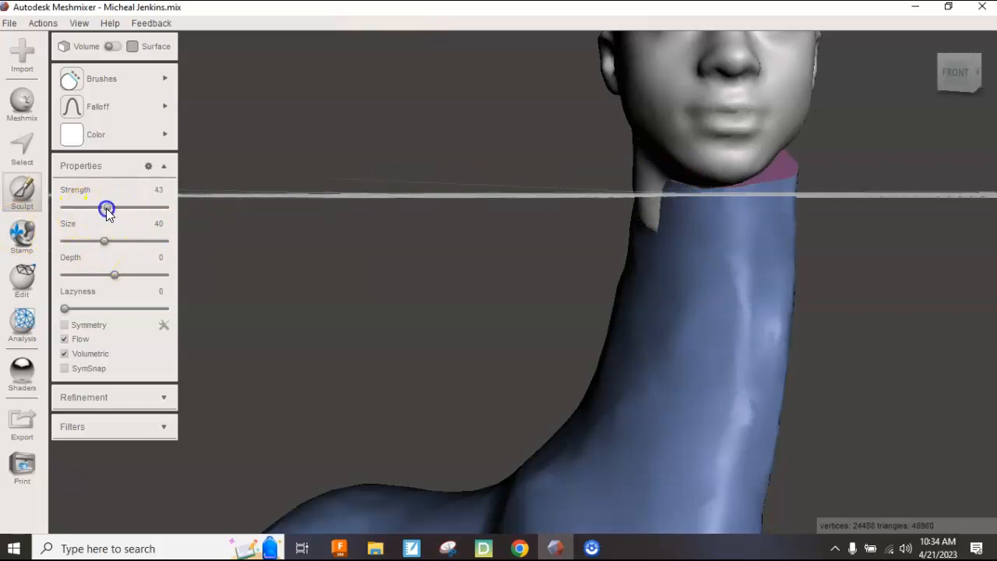
pyautogui.moveTo(643, 219); pyautogui.dragTo(659, 223)
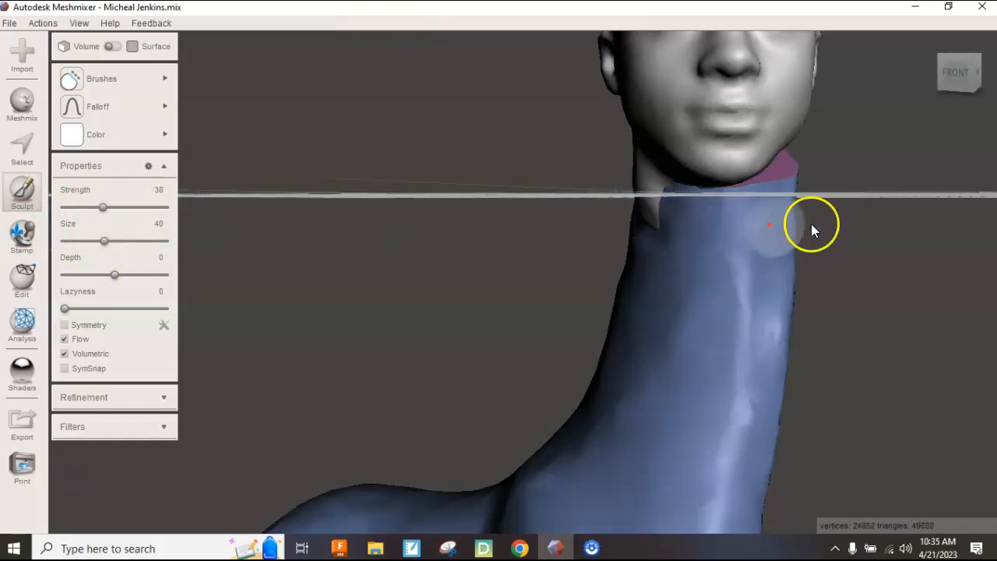
# Flatten the isolated grey patch protruding from the back right side of the neck.
pyautogui.click(944, 71)
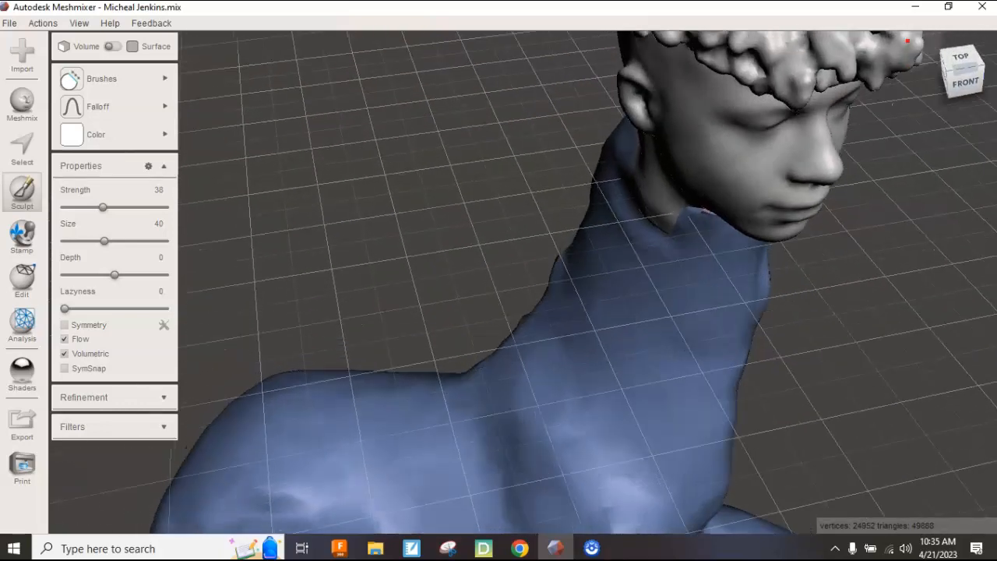
pyautogui.moveTo(907, 40); pyautogui.dragTo(894, 46, button='right')
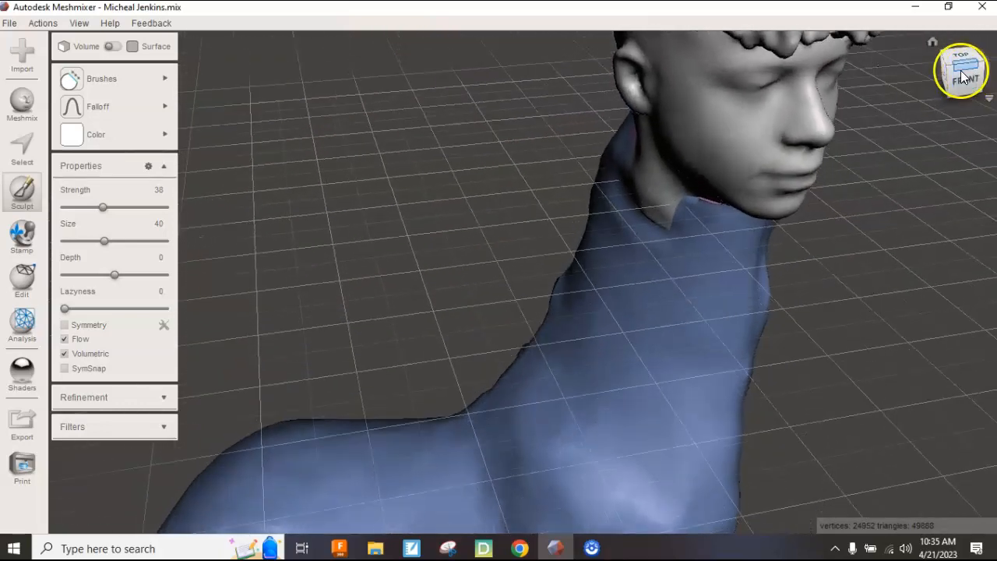
pyautogui.click(953, 68)
pyautogui.moveTo(954, 68); pyautogui.dragTo(989, 55)
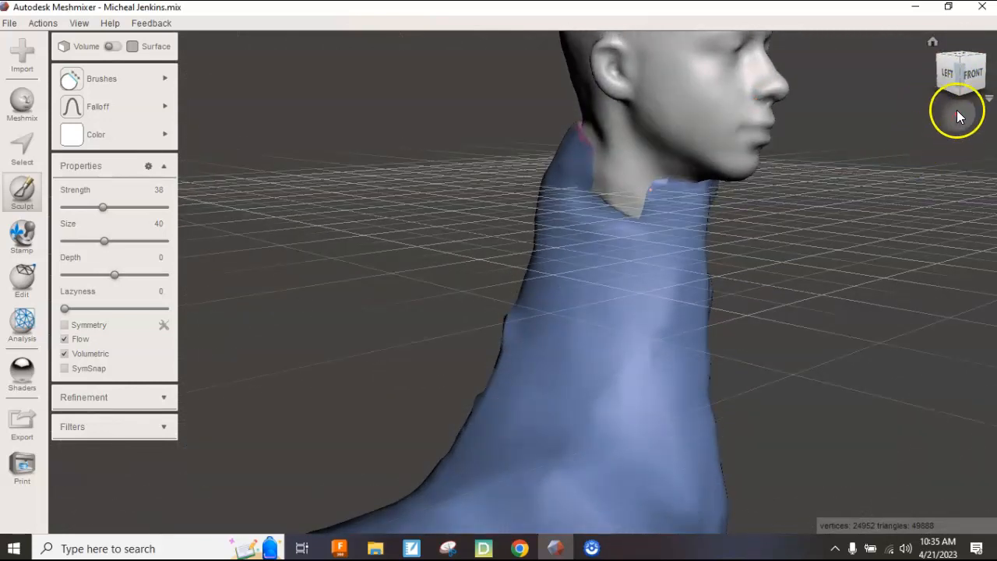
pyautogui.moveTo(960, 90)
pyautogui.mouseDown(button='right')
pyautogui.moveTo(753, 166)
pyautogui.moveTo(743, 205)
pyautogui.moveTo(781, 34)
pyautogui.mouseUp(button='right')
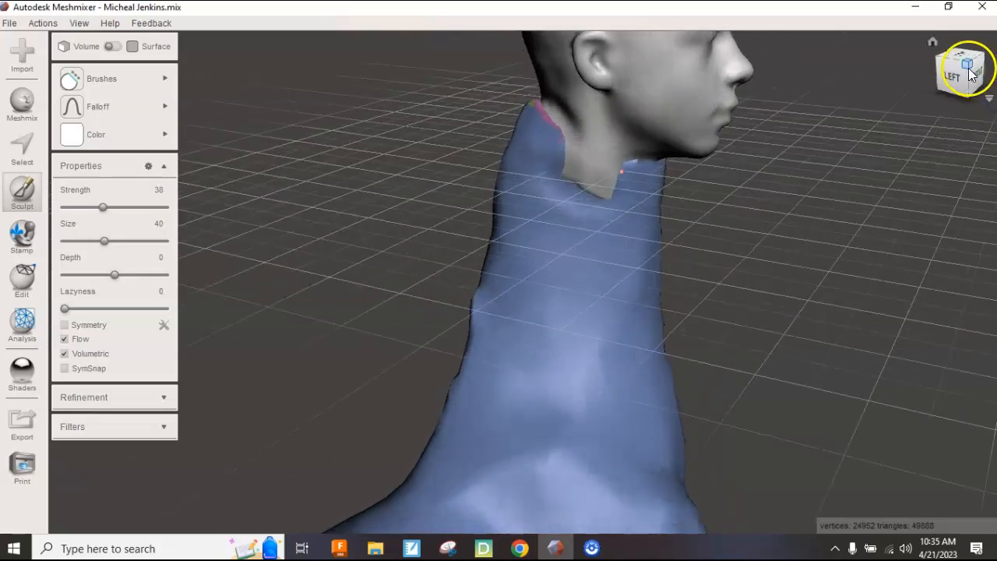
pyautogui.moveTo(971, 67); pyautogui.dragTo(984, 61, button='right')
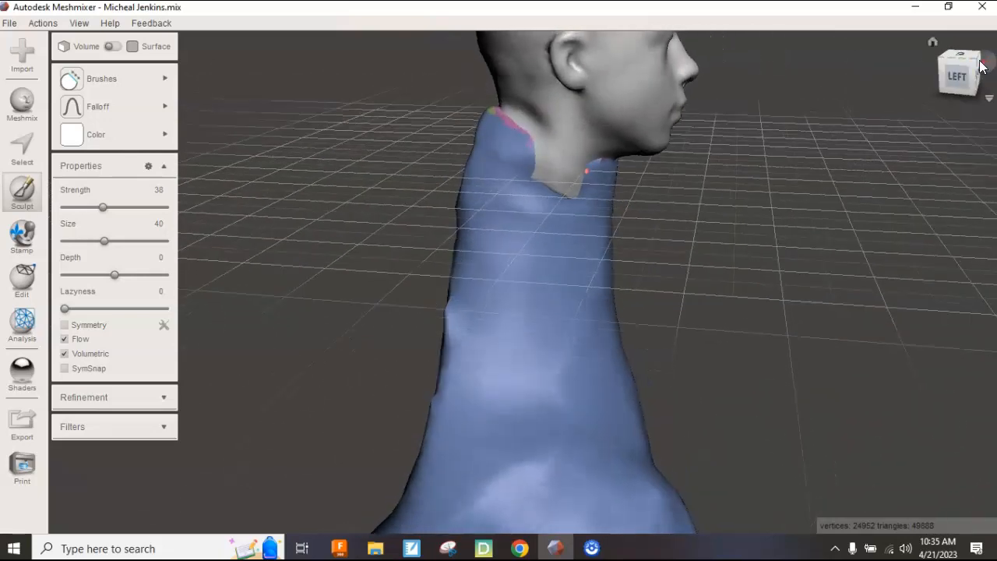
pyautogui.click(940, 59)
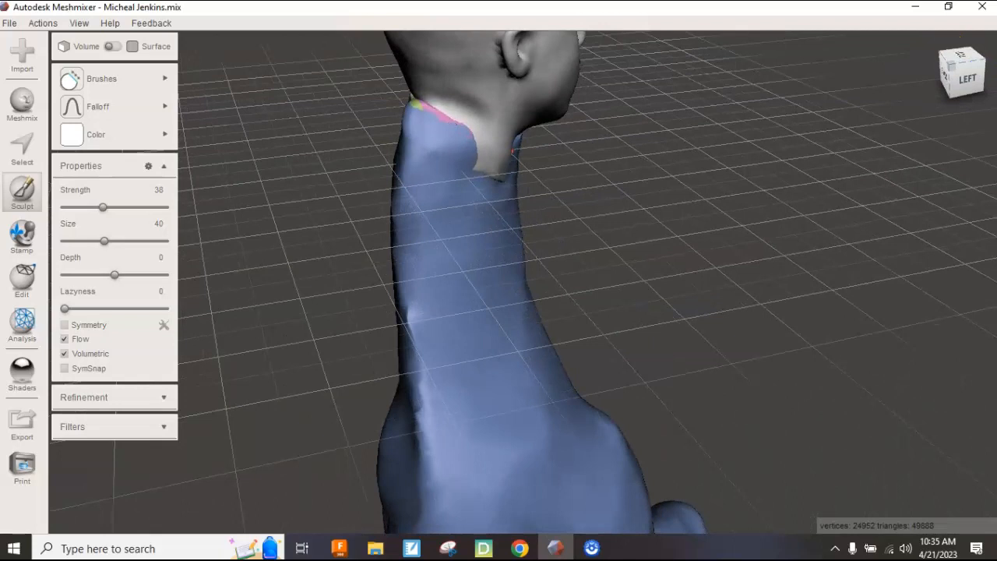
pyautogui.moveTo(951, 68); pyautogui.dragTo(914, 57)
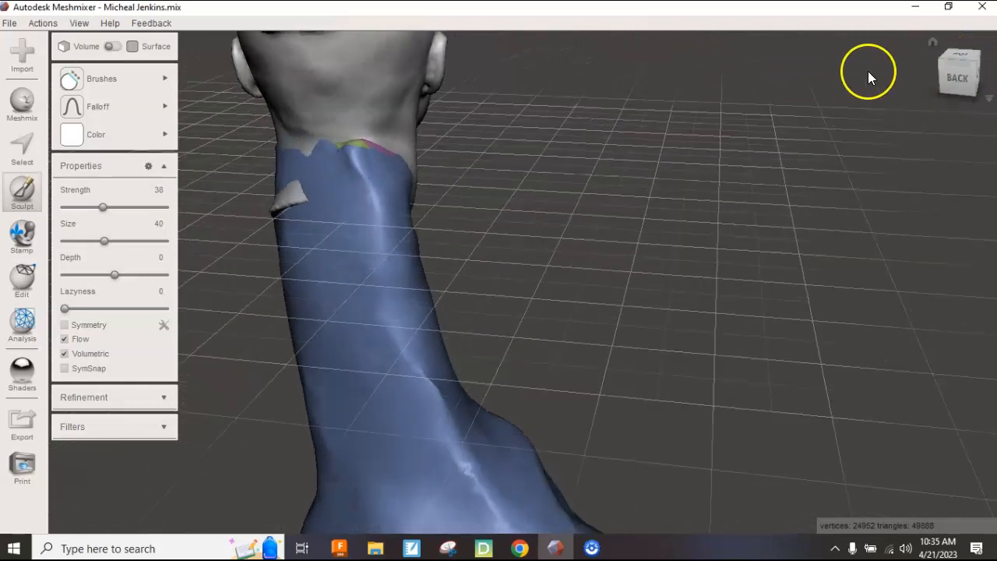
pyautogui.click(953, 68)
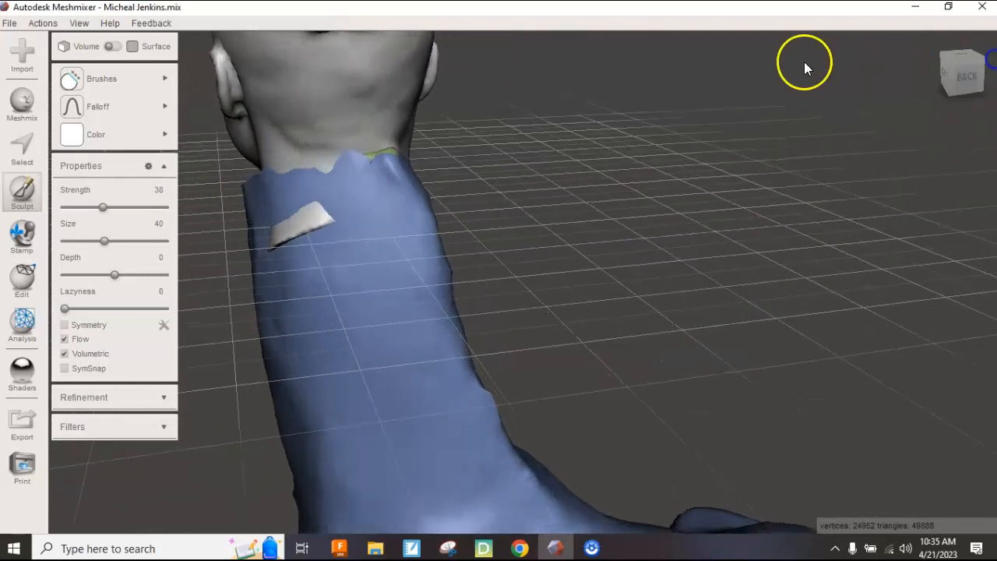
pyautogui.moveTo(314, 213)
pyautogui.mouseDown()
pyautogui.moveTo(295, 240)
pyautogui.moveTo(307, 237)
pyautogui.moveTo(273, 253)
pyautogui.moveTo(300, 236)
pyautogui.moveTo(279, 236)
pyautogui.moveTo(334, 216)
pyautogui.moveTo(304, 204)
pyautogui.mouseUp()
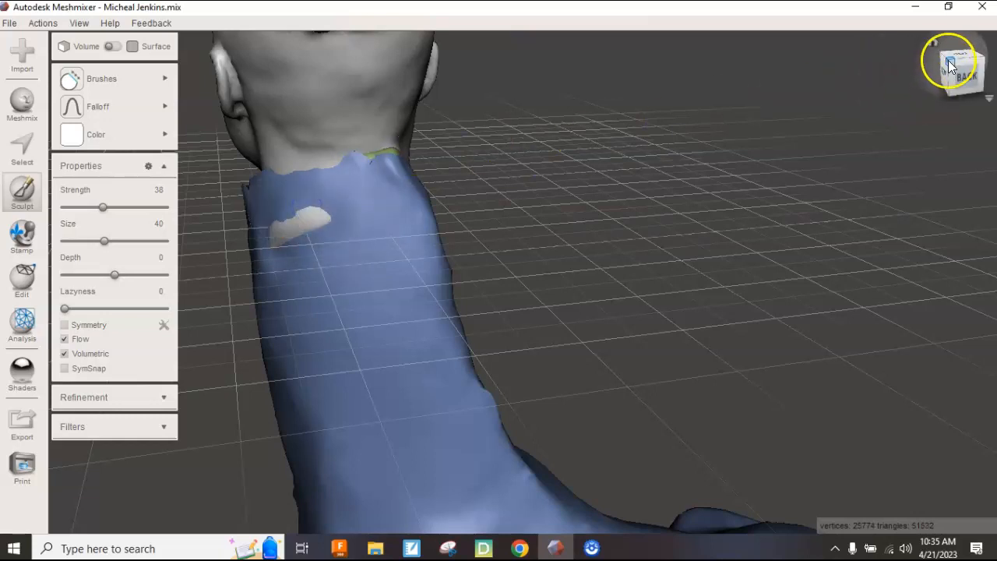
# Flatten the jagged pink seam between the right jaw and the neck.
pyautogui.click(973, 71)
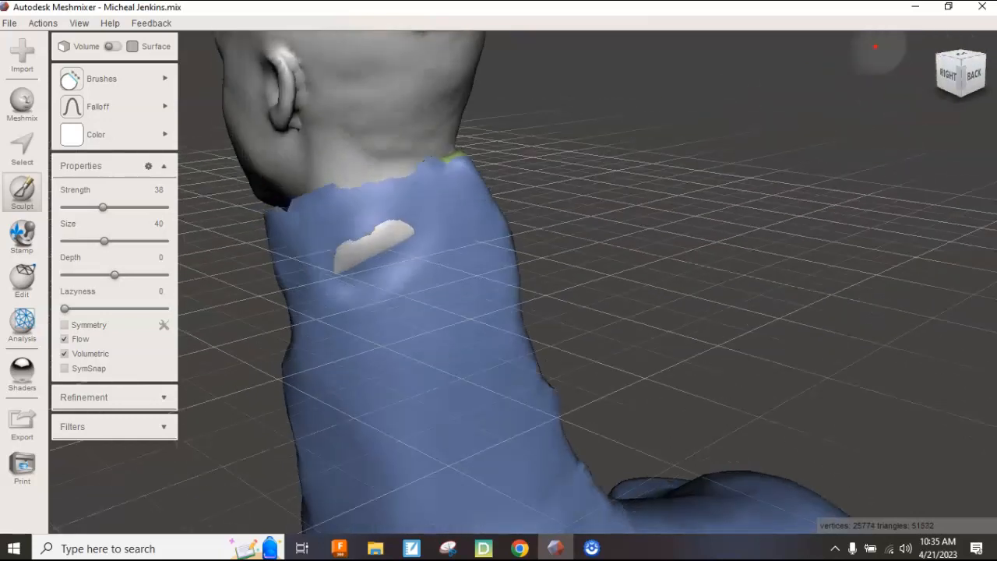
pyautogui.click(950, 70)
pyautogui.moveTo(776, 37); pyautogui.dragTo(779, 66)
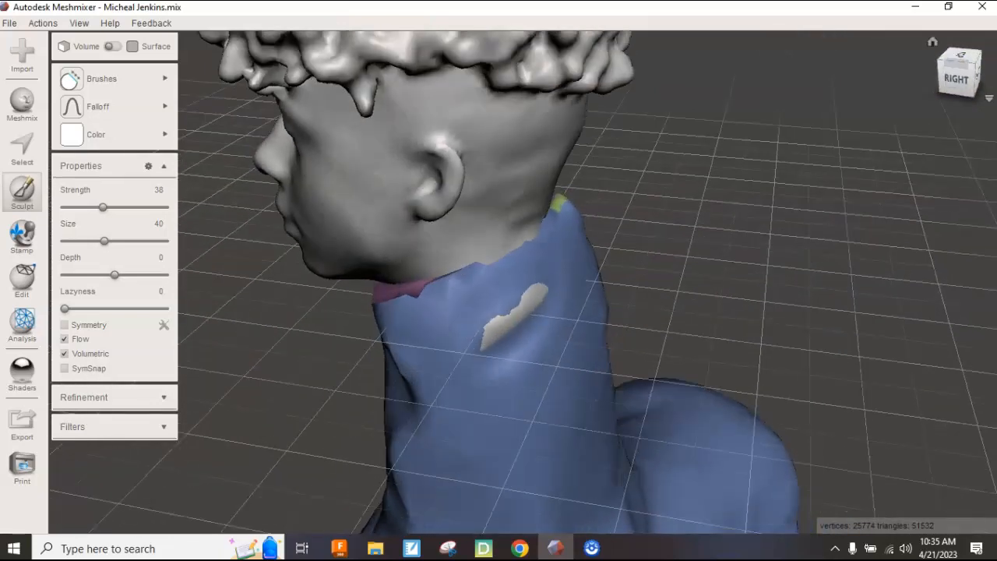
pyautogui.click(943, 91)
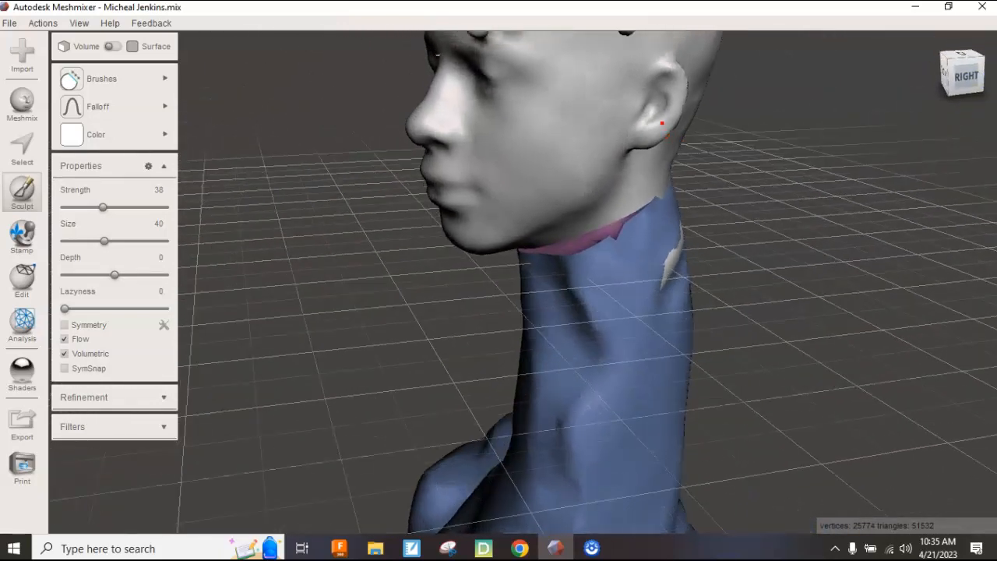
pyautogui.moveTo(597, 244)
pyautogui.mouseDown()
pyautogui.moveTo(570, 253)
pyautogui.moveTo(609, 239)
pyautogui.mouseUp()
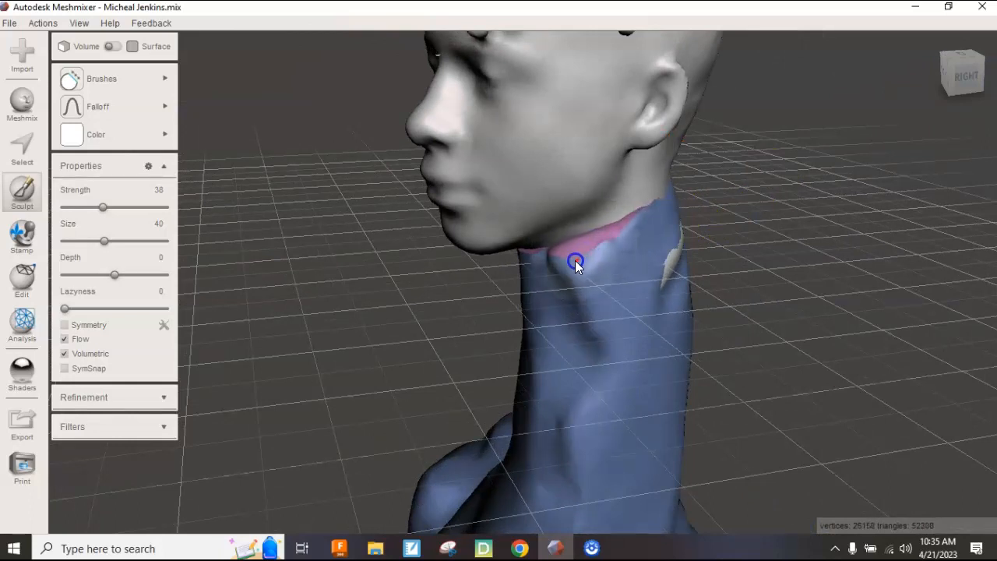
pyautogui.moveTo(568, 268)
pyautogui.mouseDown()
pyautogui.moveTo(607, 246)
pyautogui.moveTo(552, 263)
pyautogui.moveTo(524, 260)
pyautogui.moveTo(568, 254)
pyautogui.moveTo(570, 275)
pyautogui.moveTo(603, 244)
pyautogui.moveTo(593, 285)
pyautogui.mouseUp()
# Flatten the seam under the chin where the head meets the front of the neck.
pyautogui.moveTo(949, 79); pyautogui.dragTo(913, 56)
pyautogui.moveTo(962, 79)
pyautogui.mouseDown()
pyautogui.moveTo(861, 91)
pyautogui.moveTo(978, 76)
pyautogui.moveTo(953, 78)
pyautogui.moveTo(957, 92)
pyautogui.moveTo(957, 77)
pyautogui.mouseUp()
pyautogui.scroll(-2, 739, 160)
pyautogui.scroll(4, 713, 172)
pyautogui.scroll(2, 759, 136)
pyautogui.moveTo(767, 124)
pyautogui.mouseDown()
pyautogui.moveTo(869, 128)
pyautogui.moveTo(839, 136)
pyautogui.moveTo(768, 127)
pyautogui.moveTo(827, 134)
pyautogui.moveTo(916, 104)
pyautogui.mouseUp()
pyautogui.moveTo(957, 73); pyautogui.dragTo(906, 75)
pyautogui.moveTo(825, 101)
pyautogui.mouseDown()
pyautogui.moveTo(790, 107)
pyautogui.moveTo(849, 89)
pyautogui.moveTo(873, 74)
pyautogui.moveTo(824, 100)
pyautogui.moveTo(902, 54)
pyautogui.moveTo(862, 79)
pyautogui.moveTo(873, 73)
pyautogui.mouseUp()
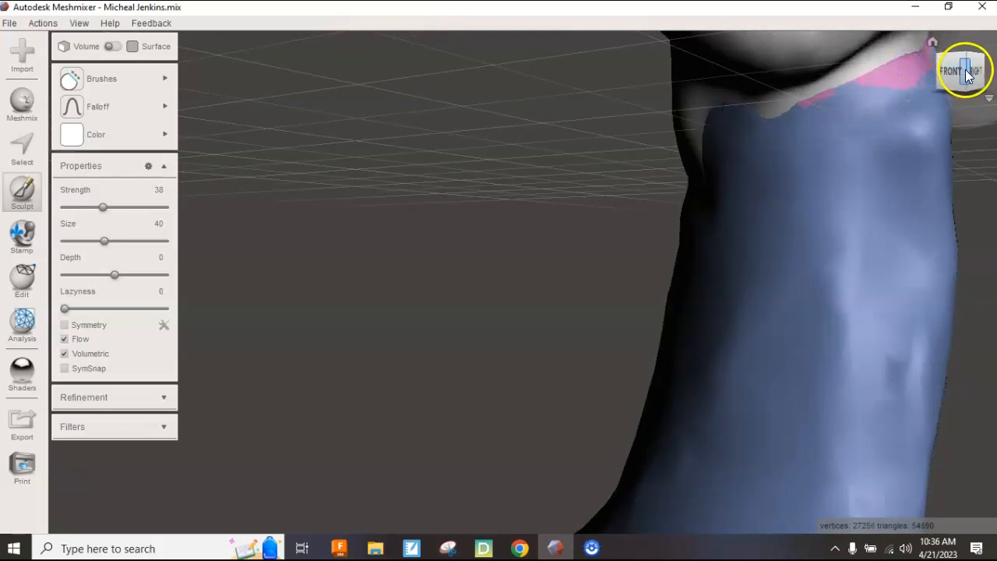
# Flatten the seam between the head and the neck along the right side below the jaw and ear.
pyautogui.click(966, 74)
pyautogui.moveTo(867, 139)
pyautogui.mouseDown()
pyautogui.moveTo(872, 148)
pyautogui.moveTo(849, 177)
pyautogui.moveTo(859, 157)
pyautogui.moveTo(784, 191)
pyautogui.moveTo(837, 184)
pyautogui.moveTo(792, 210)
pyautogui.moveTo(802, 204)
pyautogui.mouseUp()
pyautogui.moveTo(923, 71); pyautogui.dragTo(874, 68, button='right')
pyautogui.moveTo(468, 180)
pyautogui.mouseDown()
pyautogui.moveTo(426, 174)
pyautogui.moveTo(517, 160)
pyautogui.mouseUp()
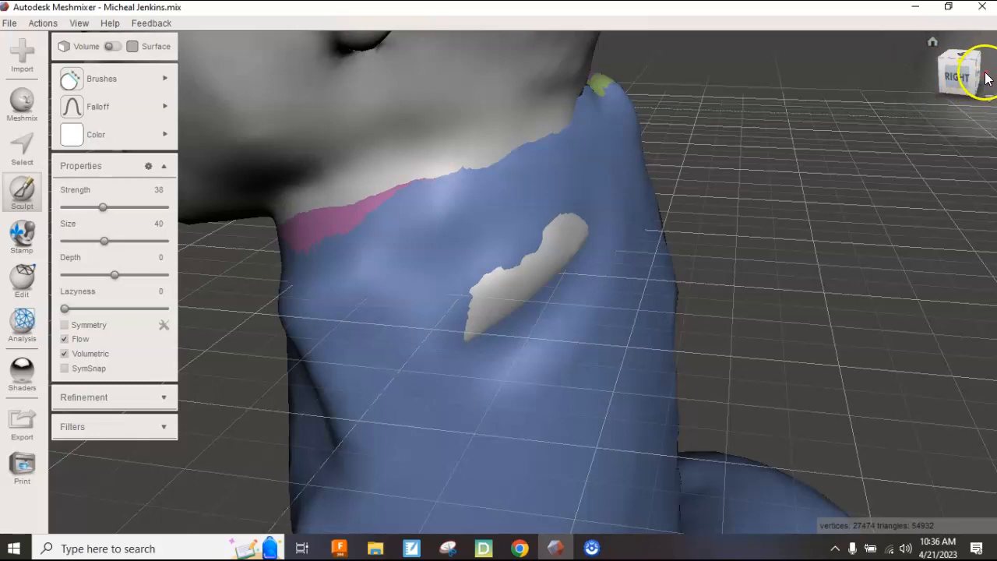
# Flatten the pointed grey tip of the head mesh on the left side of the neck.
pyautogui.moveTo(958, 80); pyautogui.dragTo(701, 35, button='right')
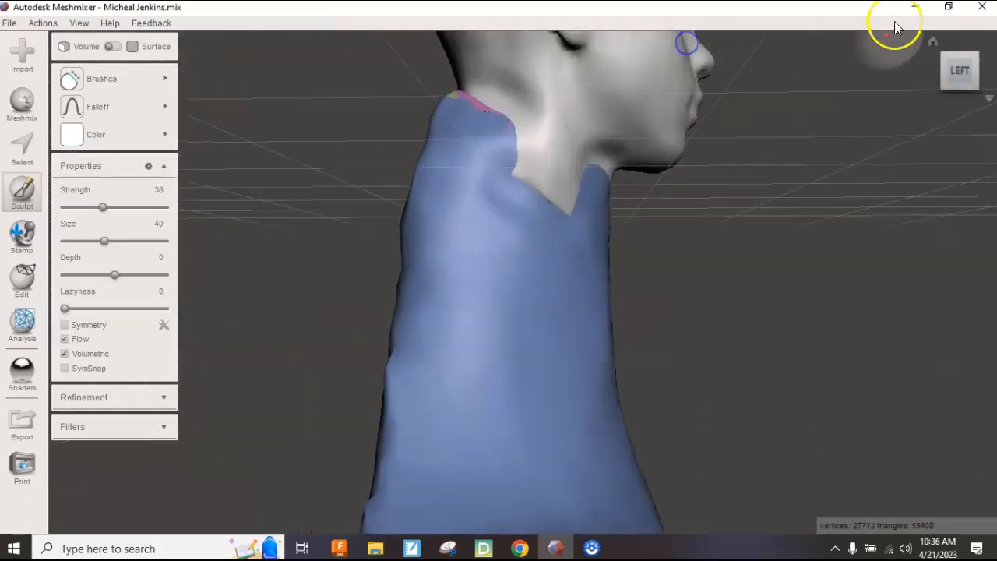
pyautogui.click(944, 58)
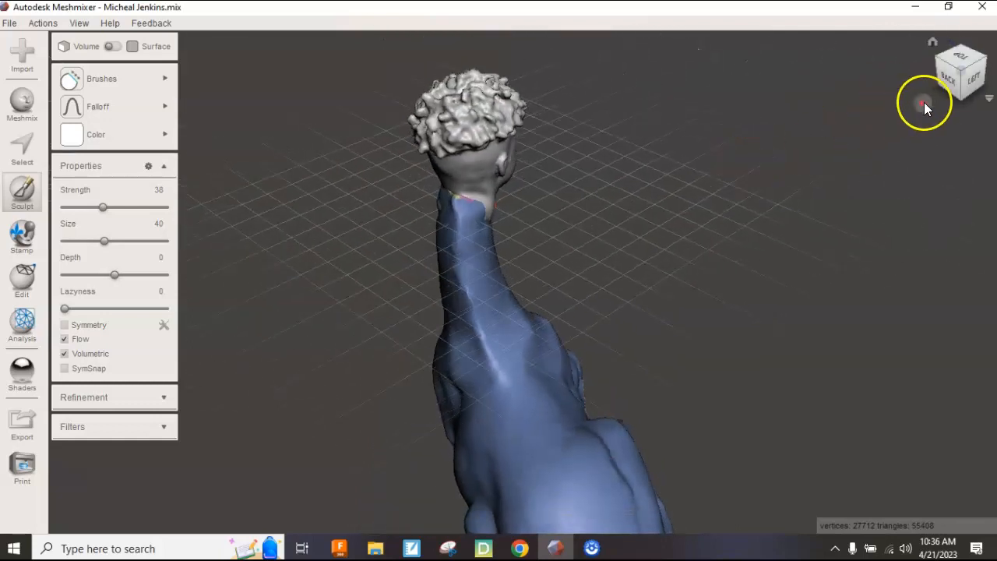
pyautogui.click(969, 84)
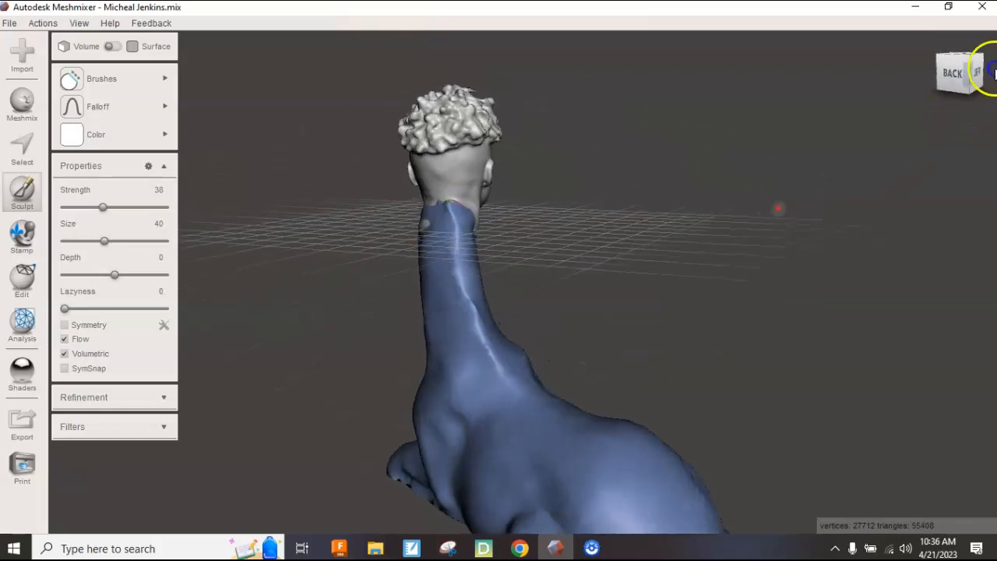
pyautogui.click(954, 70)
pyautogui.moveTo(954, 70); pyautogui.dragTo(854, 73)
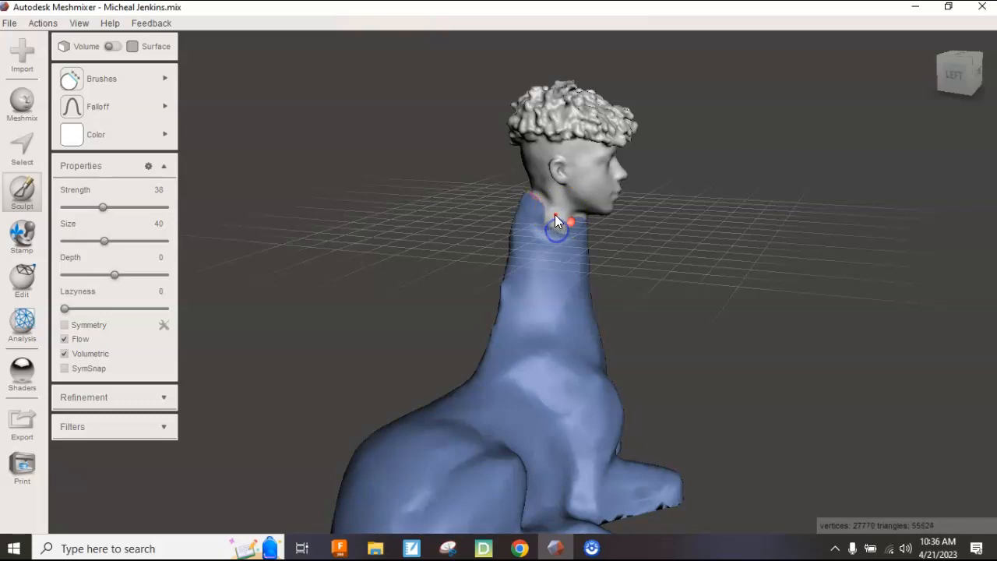
pyautogui.moveTo(570, 235)
pyautogui.mouseDown()
pyautogui.moveTo(570, 218)
pyautogui.moveTo(553, 217)
pyautogui.mouseUp()
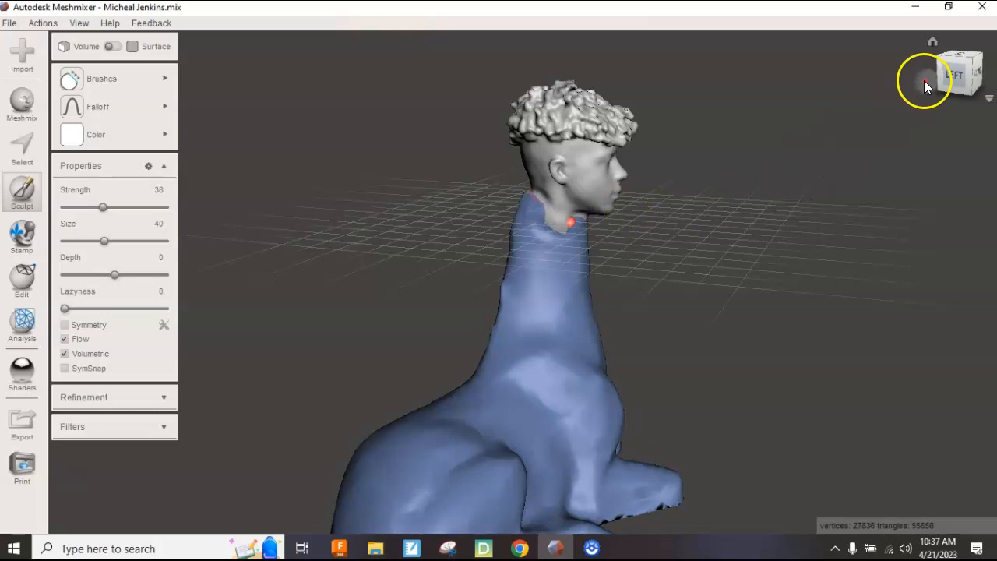
# Flatten the remaining uneven seam around the neck below the left ear and jaw with further strokes.
pyautogui.click(968, 78)
pyautogui.moveTo(946, 78); pyautogui.dragTo(726, 97)
pyautogui.click(956, 74)
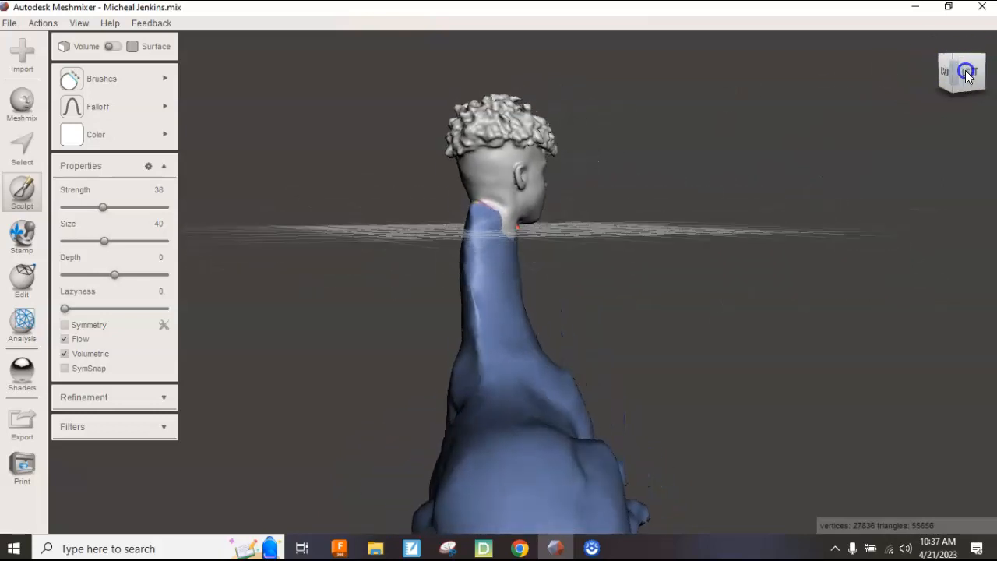
pyautogui.click(948, 70)
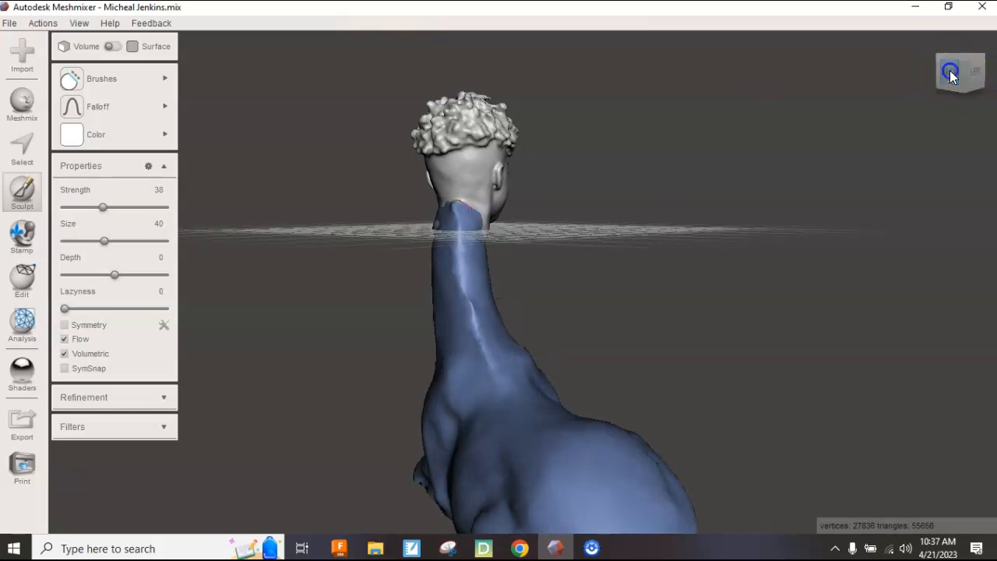
pyautogui.moveTo(970, 72); pyautogui.dragTo(828, 75)
pyautogui.scroll(5, 529, 190)
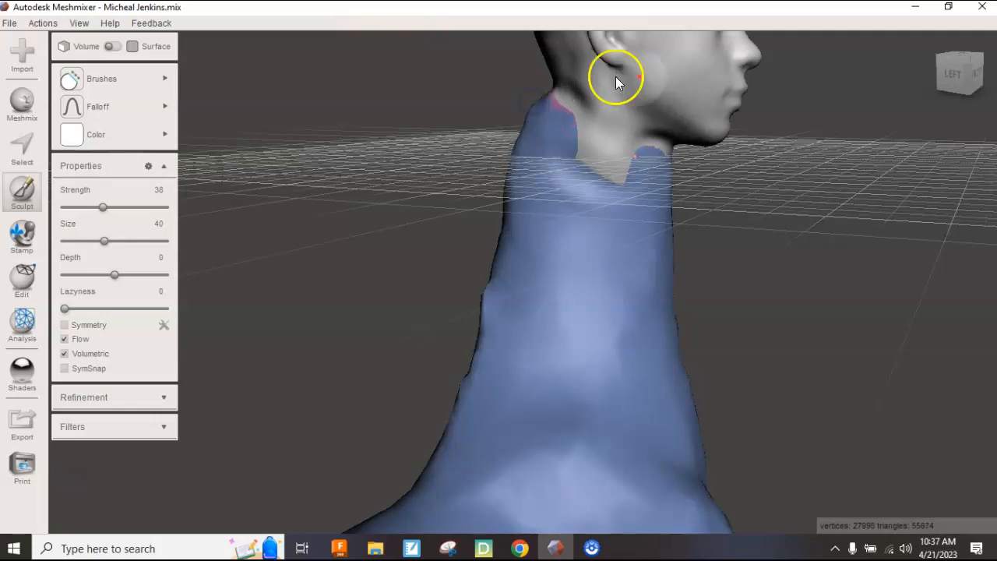
pyautogui.click(955, 73)
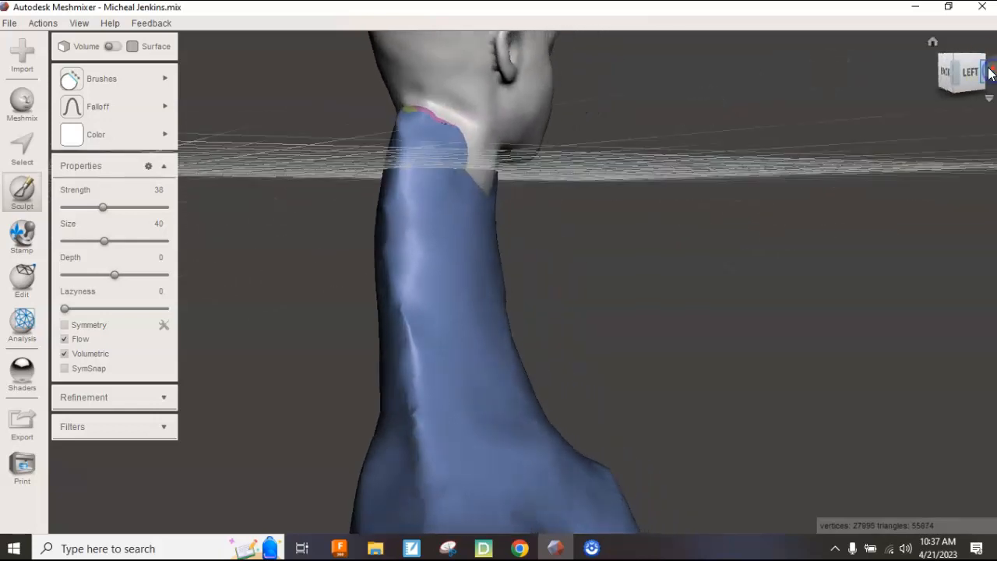
pyautogui.click(947, 72)
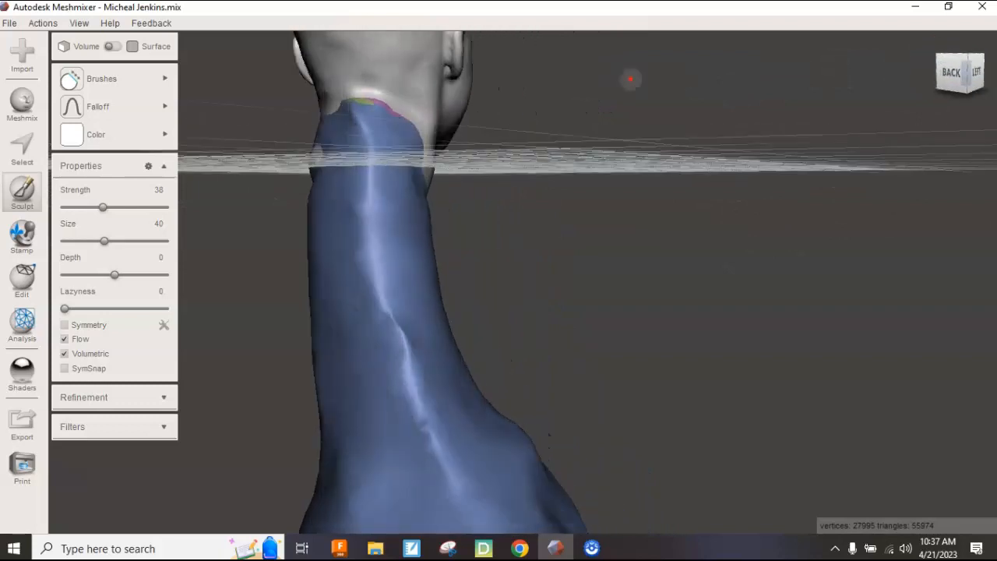
pyautogui.moveTo(946, 75); pyautogui.dragTo(993, 71)
pyautogui.click(946, 74)
pyautogui.moveTo(995, 74); pyautogui.dragTo(521, 75)
pyautogui.moveTo(654, 201)
pyautogui.mouseDown()
pyautogui.moveTo(672, 194)
pyautogui.moveTo(667, 211)
pyautogui.moveTo(689, 166)
pyautogui.moveTo(646, 222)
pyautogui.mouseUp()
# Examine the joined head, neck seam and whole body from several sides, with the mesh editing tools opened.
pyautogui.moveTo(968, 74); pyautogui.dragTo(916, 100)
pyautogui.click(929, 45)
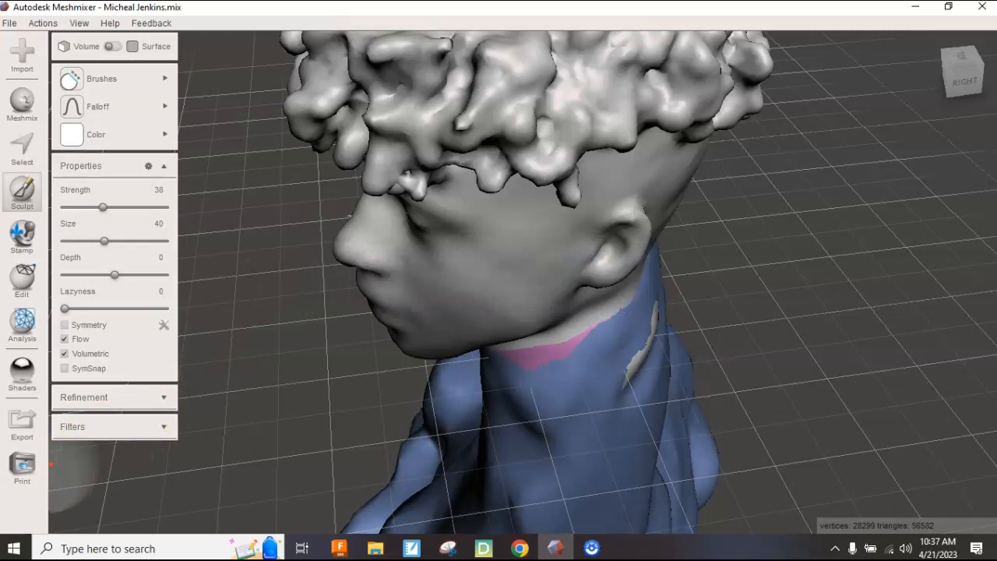
pyautogui.click(948, 70)
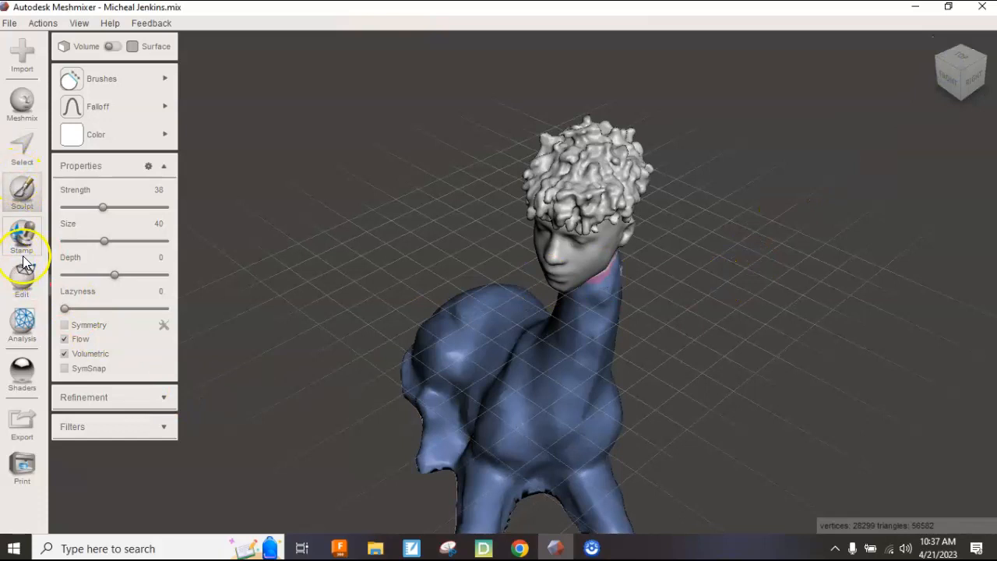
pyautogui.click(23, 288)
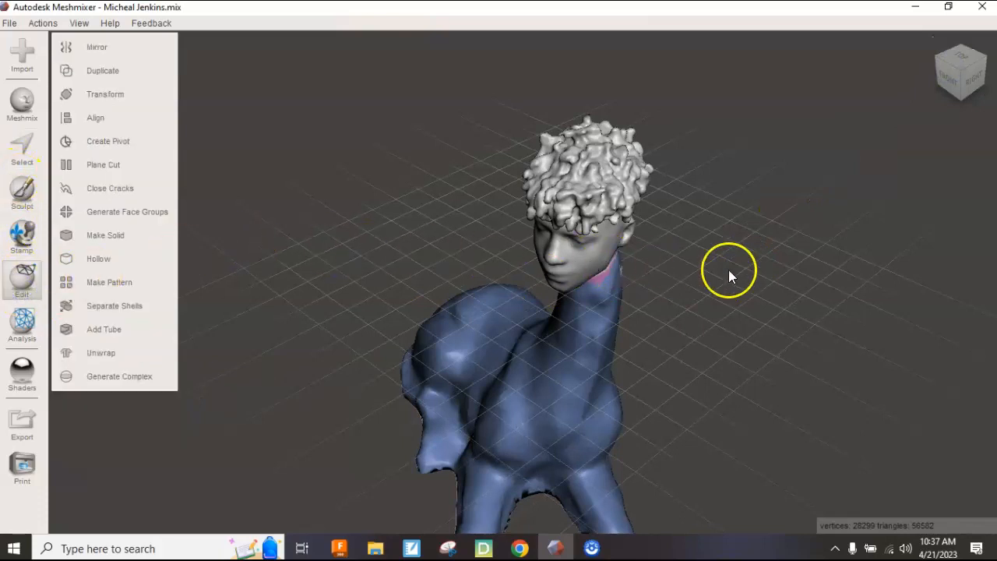
pyautogui.scroll(3, 778, 239)
pyautogui.scroll(-5, 778, 239)
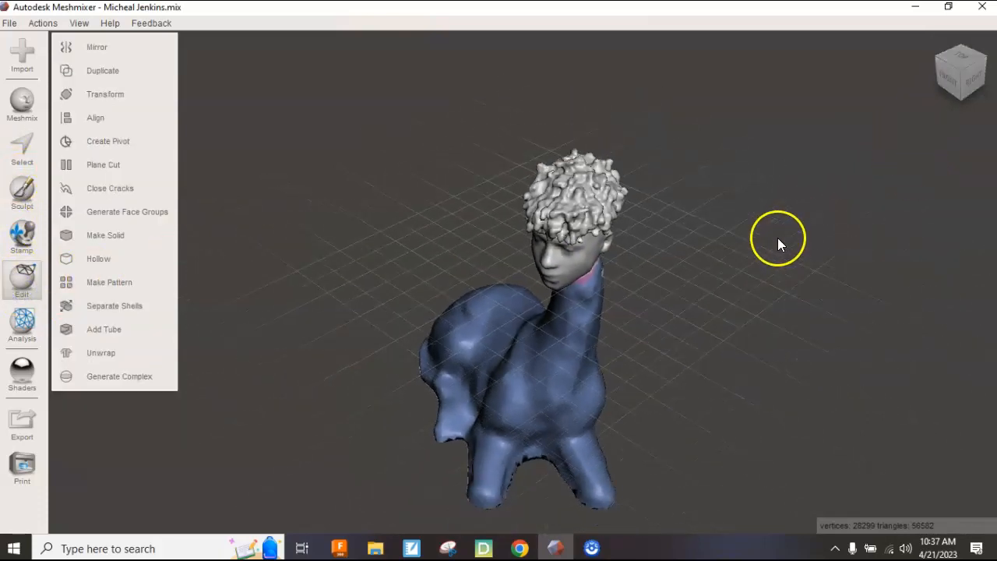
pyautogui.click(960, 75)
pyautogui.moveTo(987, 36); pyautogui.dragTo(989, 59)
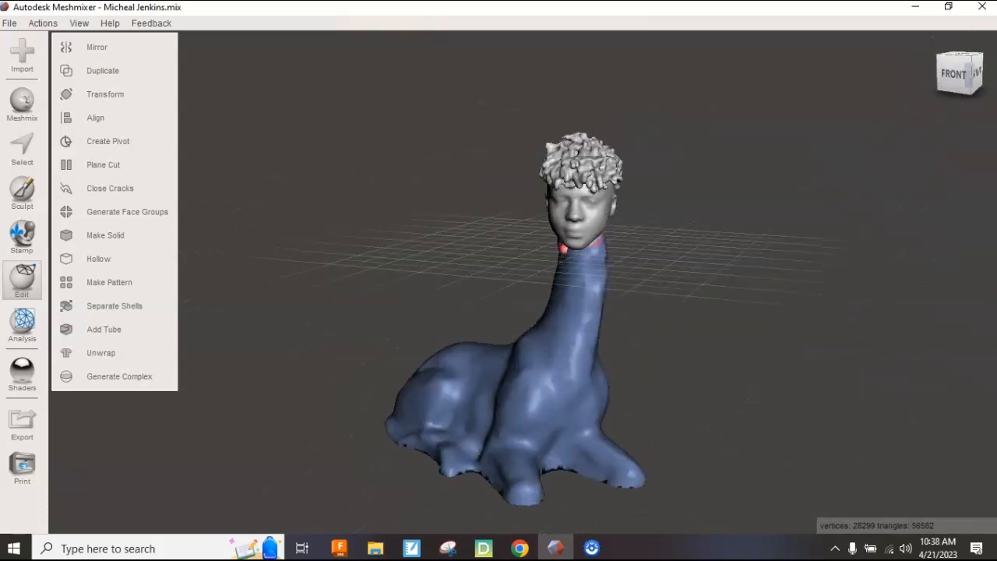
pyautogui.click(950, 82)
pyautogui.moveTo(966, 82); pyautogui.dragTo(465, 97)
pyautogui.moveTo(465, 95); pyautogui.dragTo(397, 102, button='right')
pyautogui.scroll(4, 397, 103)
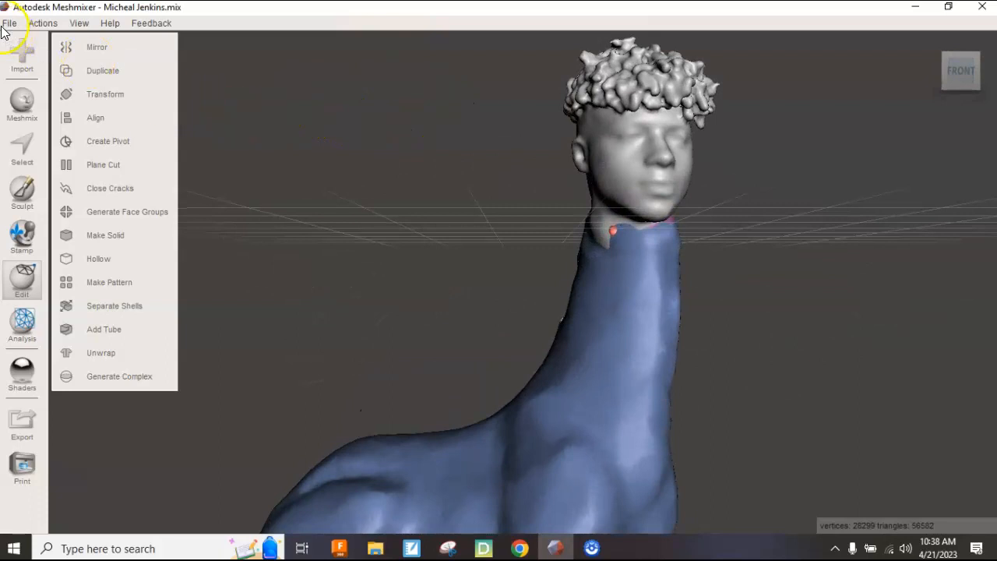
# Save the project under its existing file name.
pyautogui.click(9, 25)
pyautogui.click(33, 60)
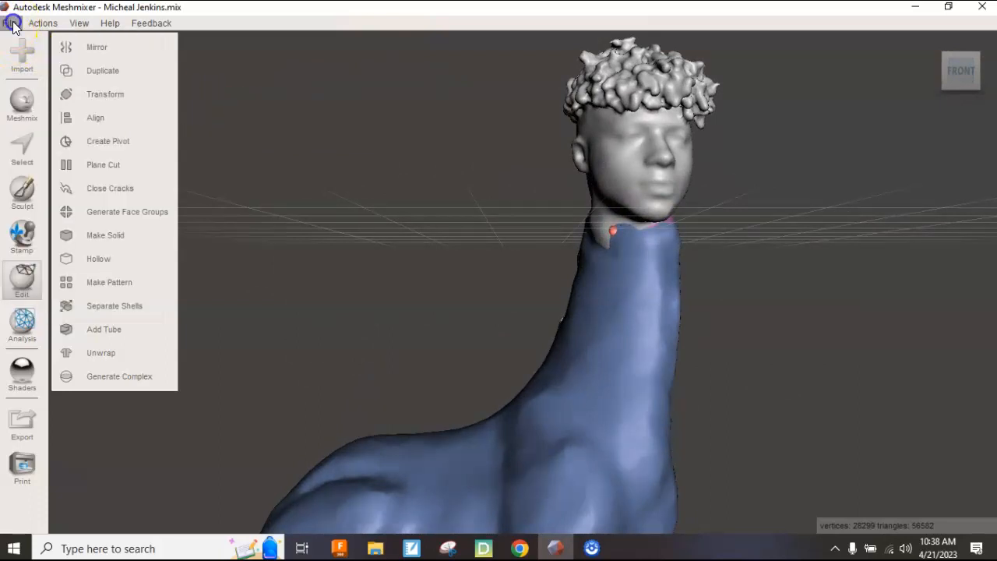
pyautogui.click(13, 26)
pyautogui.click(20, 53)
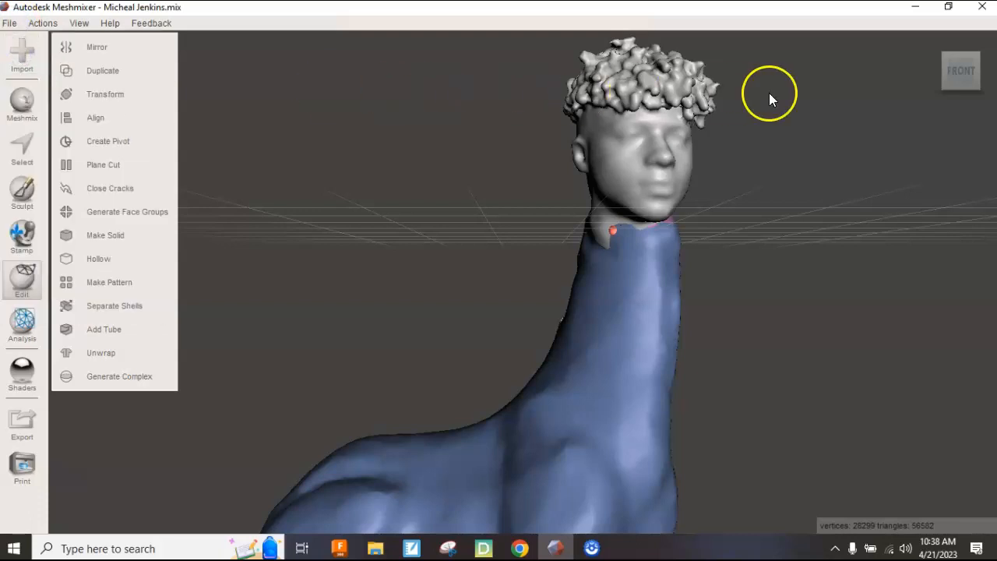
# Export the model to the Projects folder in STL Binary Format, naming the file with the person's first name followed by "forPrint".
pyautogui.click(934, 43)
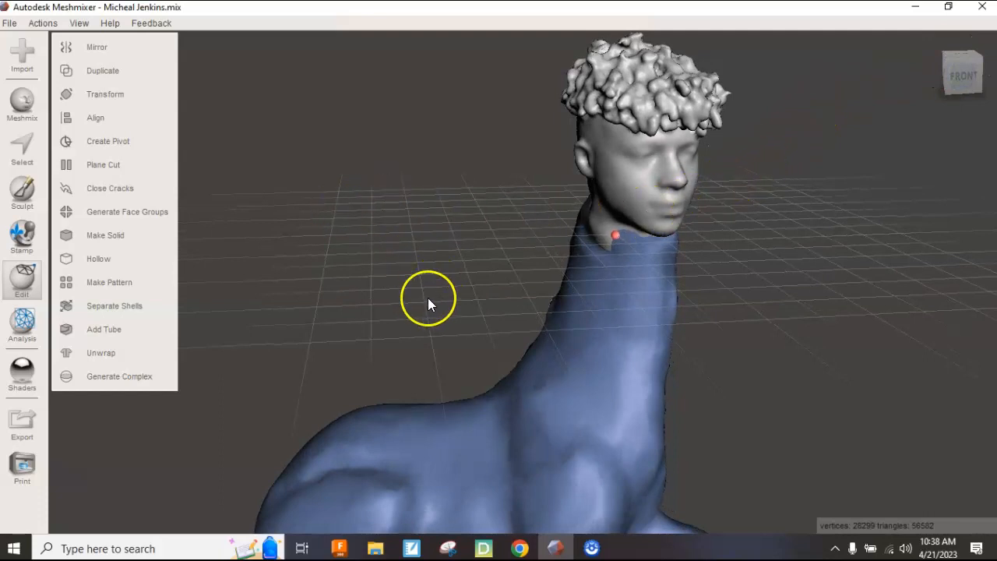
pyautogui.click(946, 82)
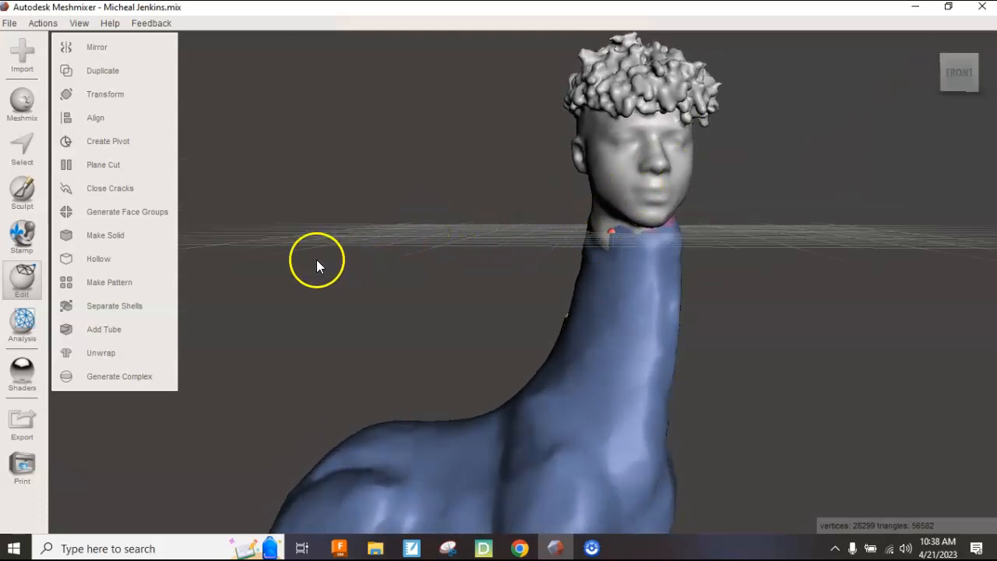
pyautogui.click(10, 22)
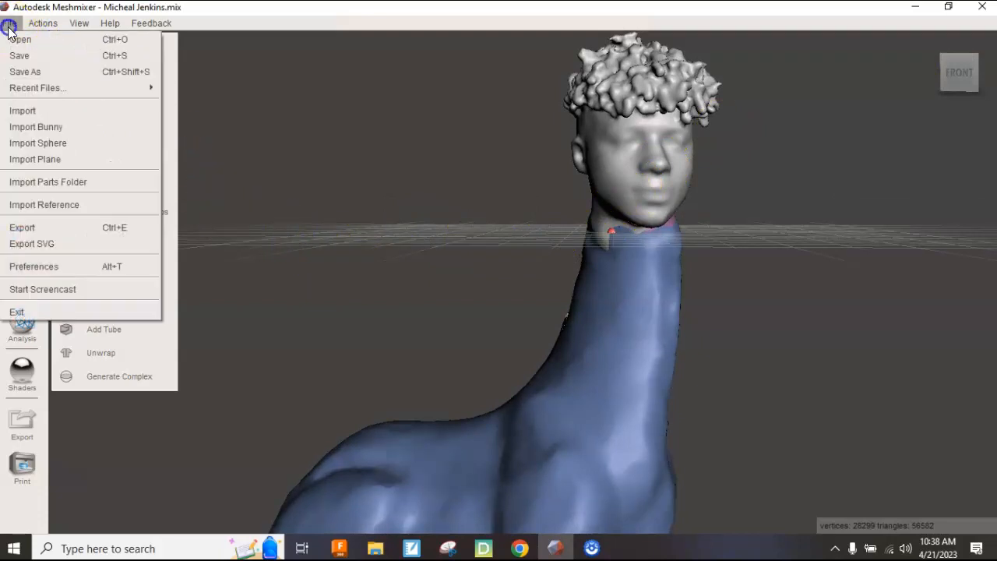
pyautogui.click(22, 230)
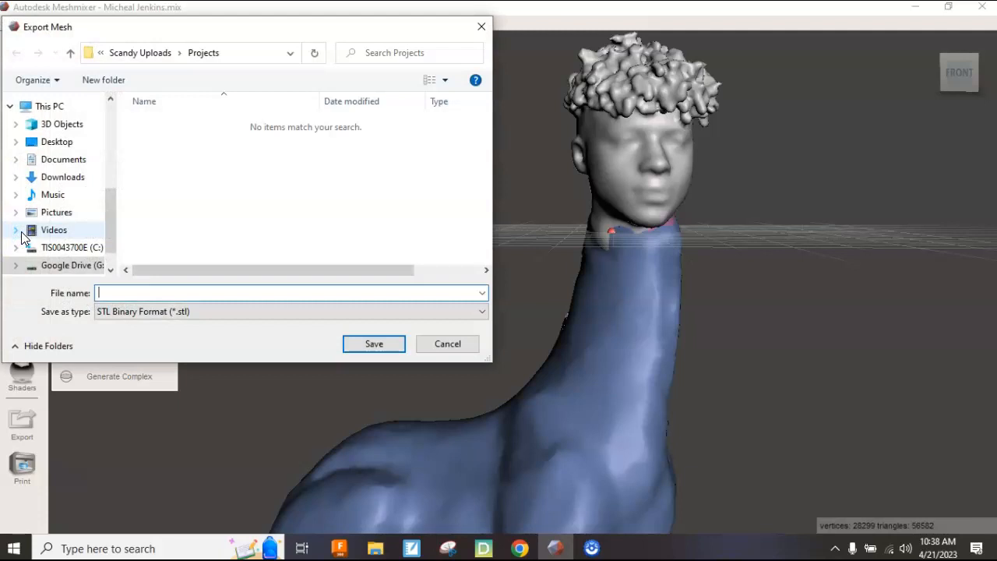
pyautogui.click(127, 314)
pyautogui.click(95, 312)
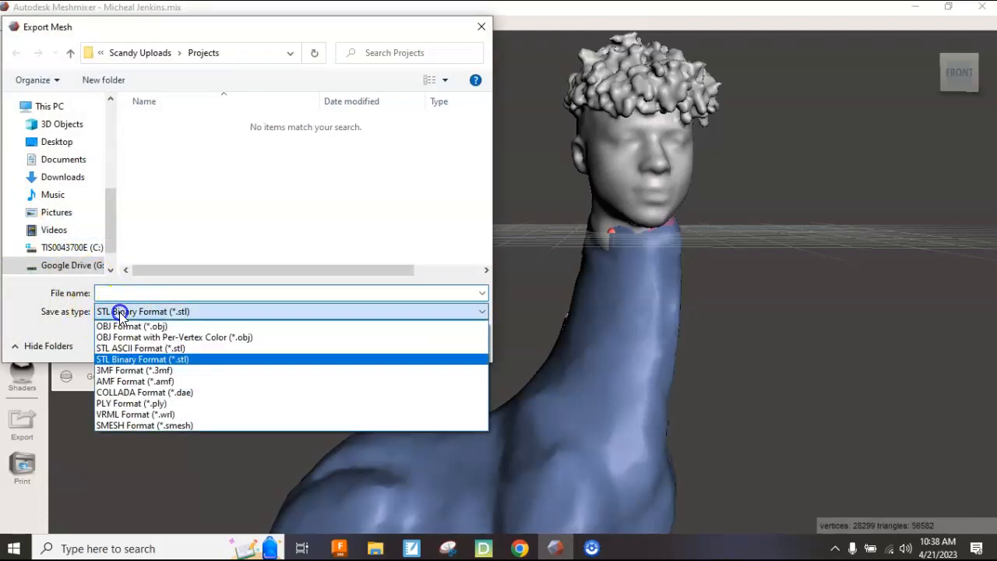
pyautogui.click(141, 359)
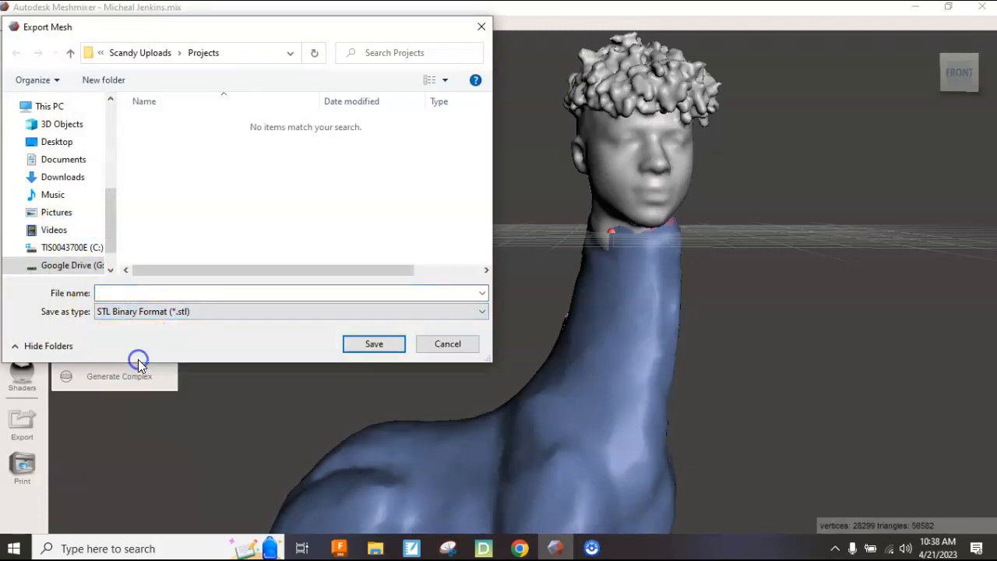
pyautogui.click(125, 293)
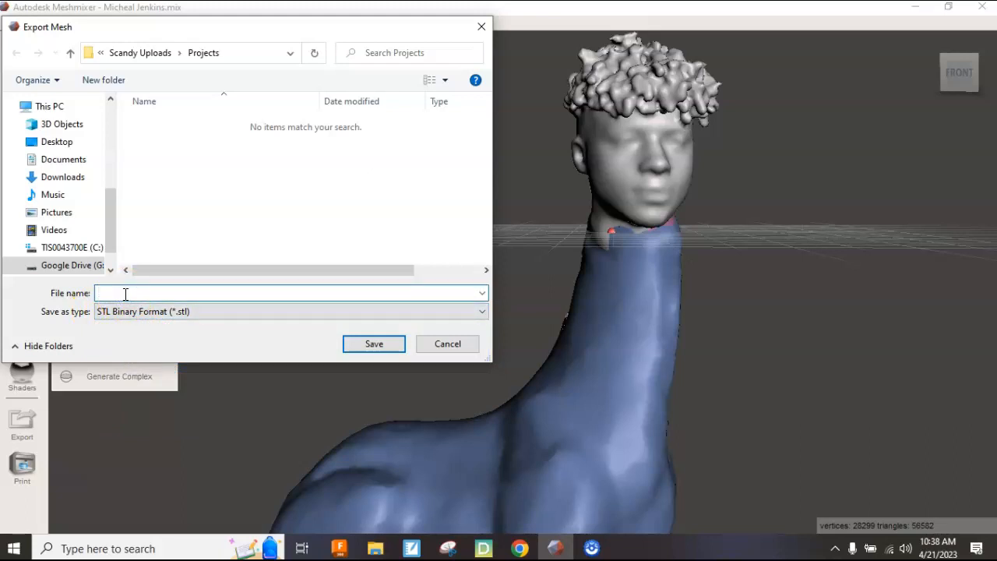
pyautogui.write('Michea')
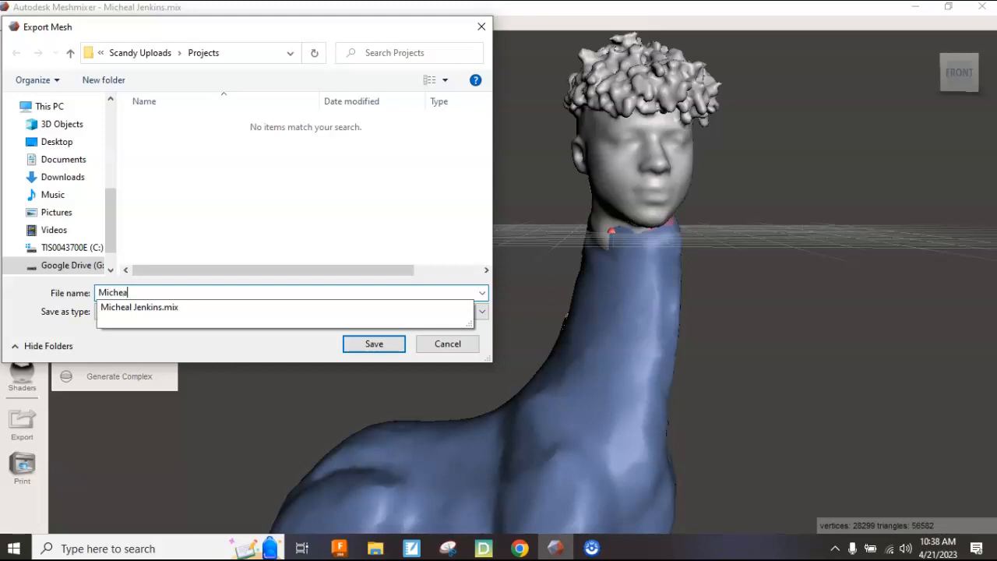
pyautogui.write('lforPrint')
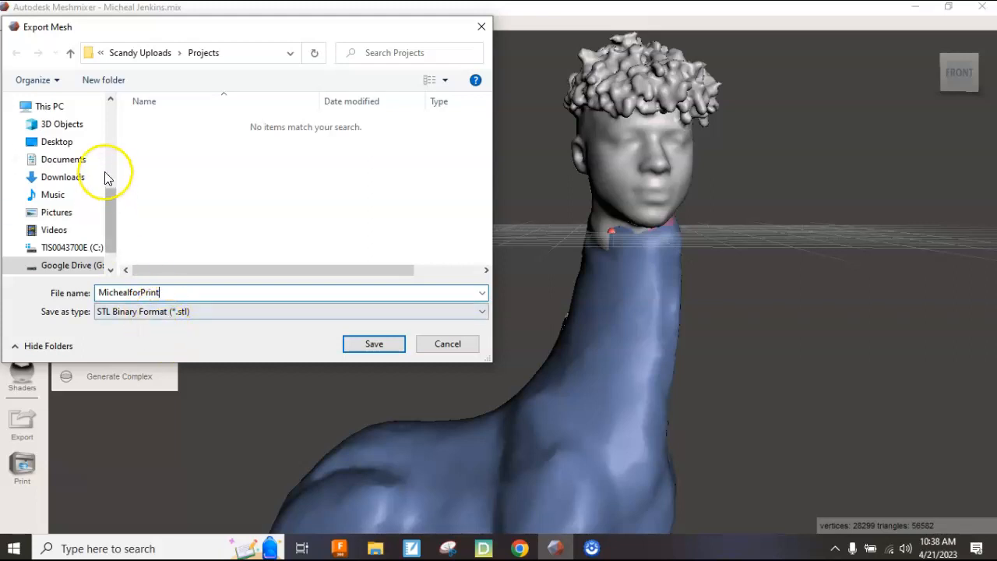
pyautogui.click(373, 344)
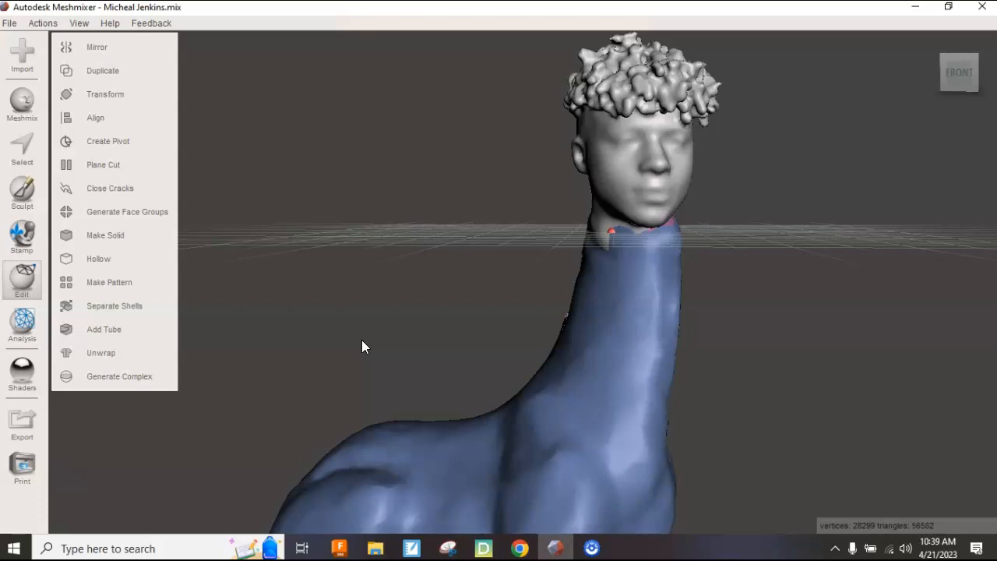
pyautogui.moveTo(956, 75); pyautogui.dragTo(598, 90)
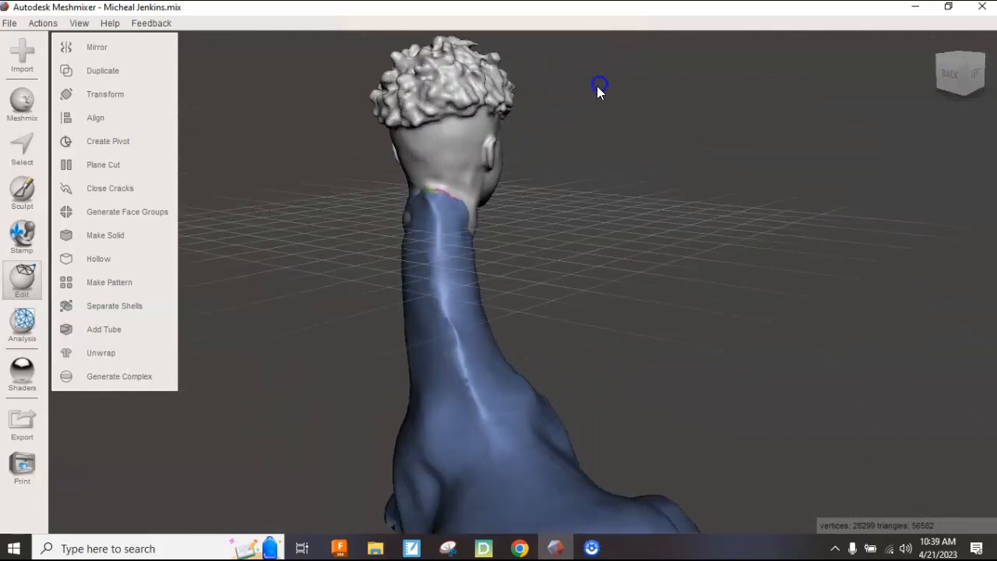
pyautogui.click(931, 43)
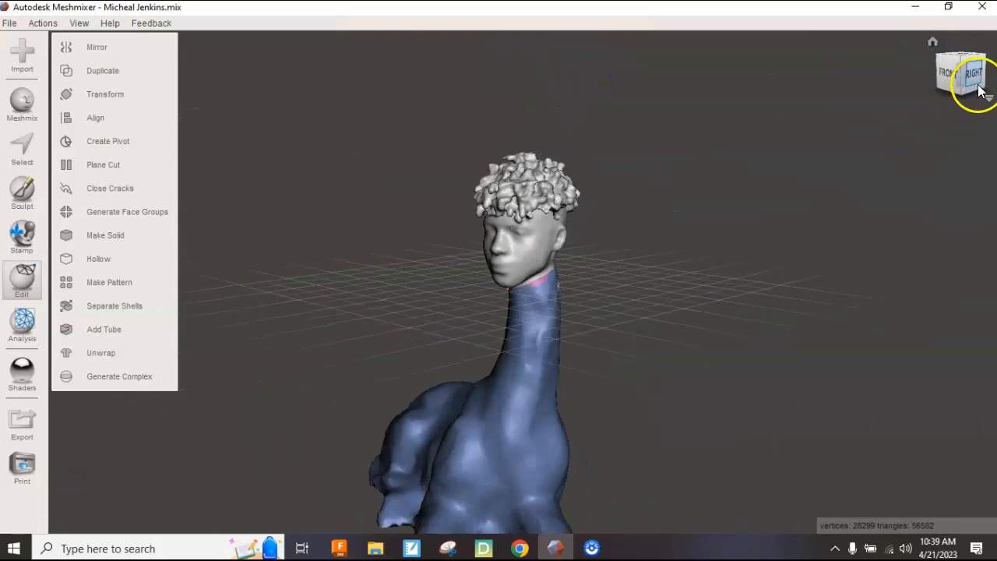
pyautogui.click(978, 90)
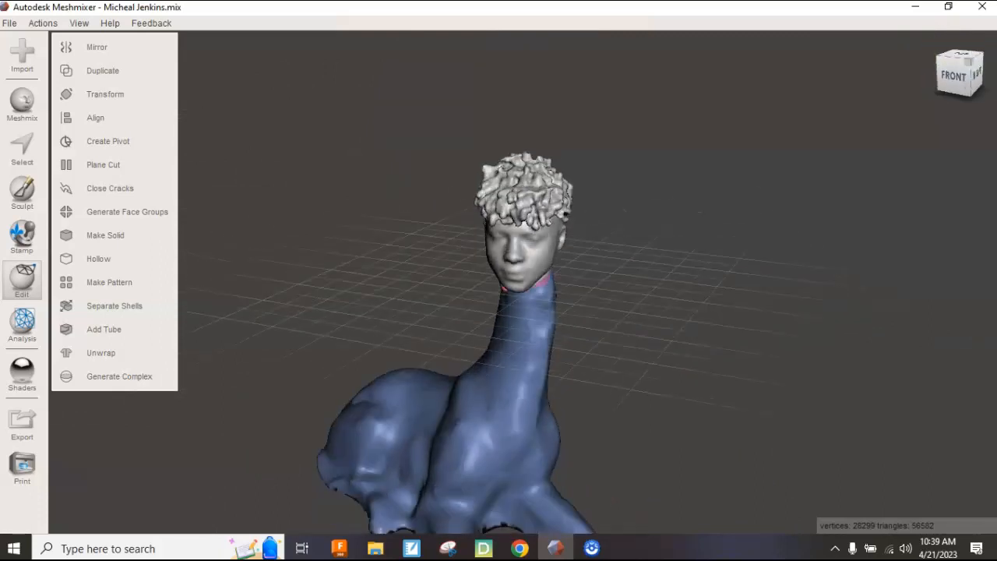